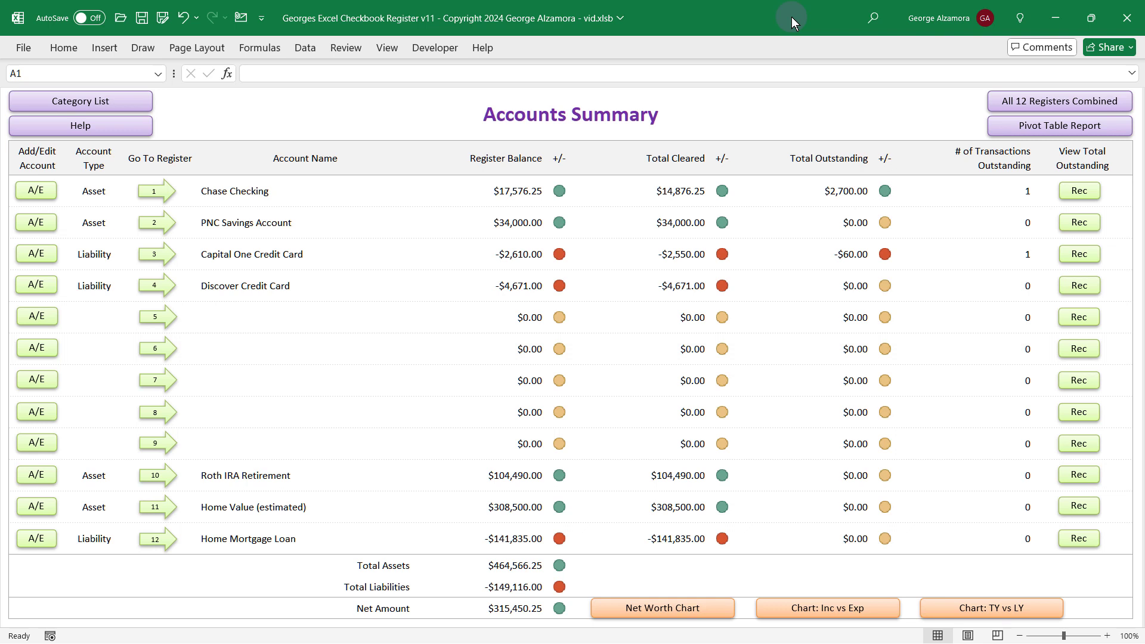
Add account 5 to the Accounts Summary as "Amex Credit Card" with the account type Liability.
click(730, 105)
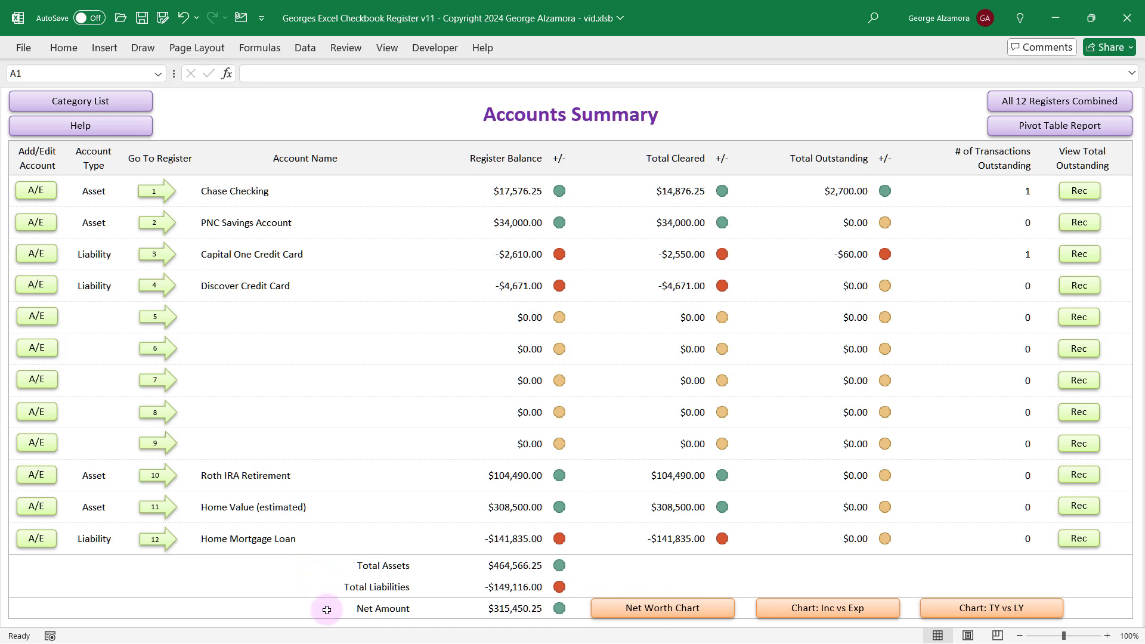
click(37, 317)
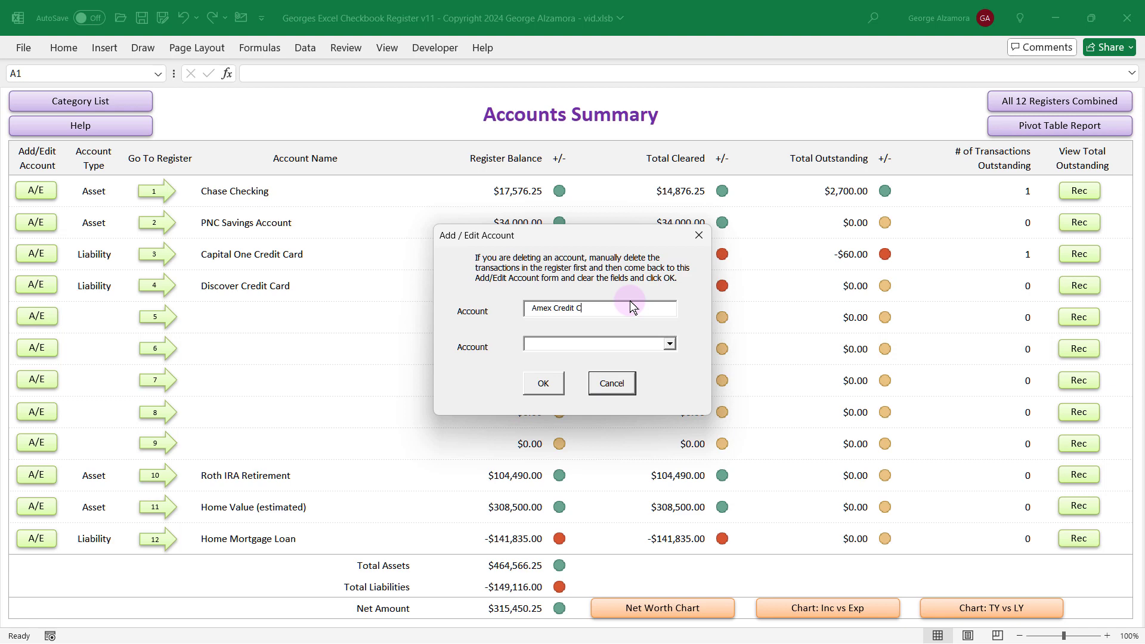
click(585, 344)
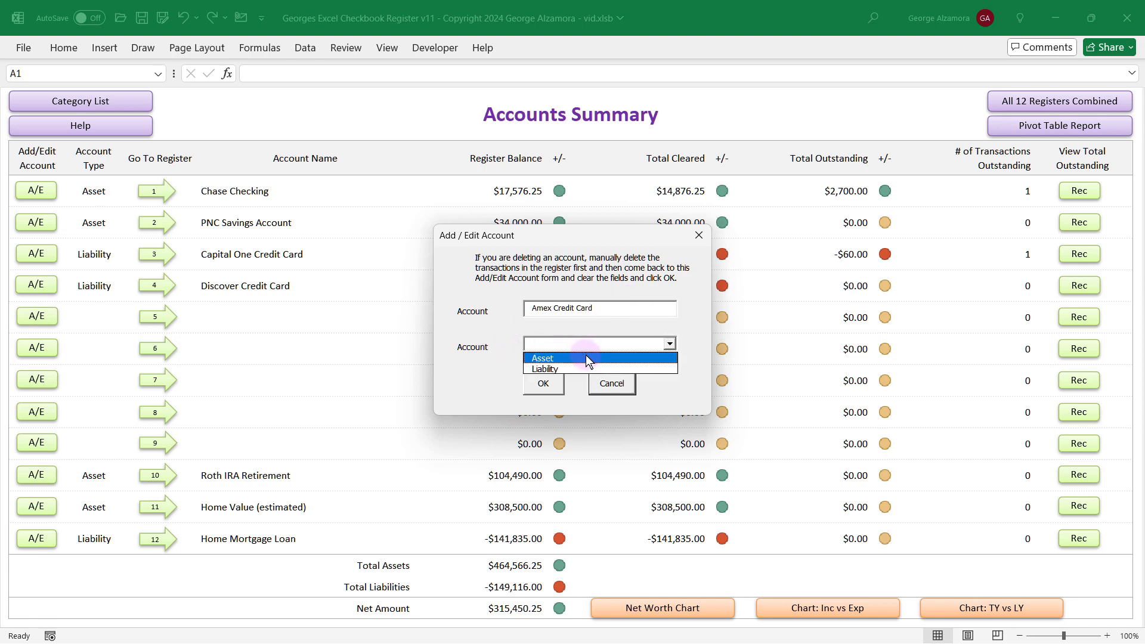
click(570, 368)
click(548, 386)
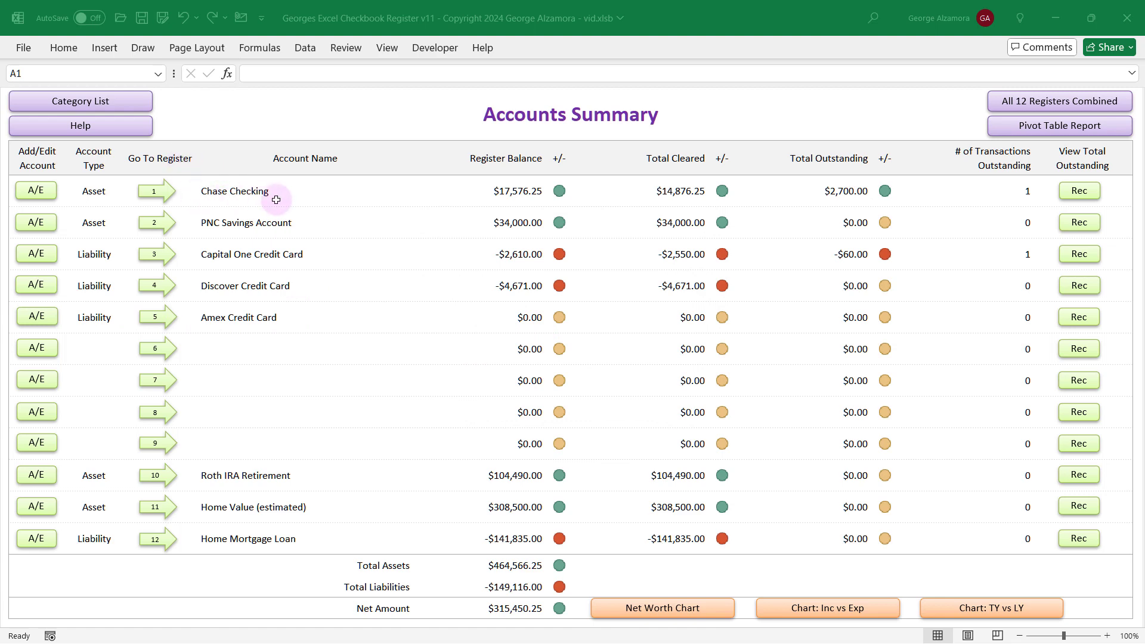
Open the Chase Checking register and inspect the filter options of its Date, Memo, Rec, Category and Amount columns.
click(161, 197)
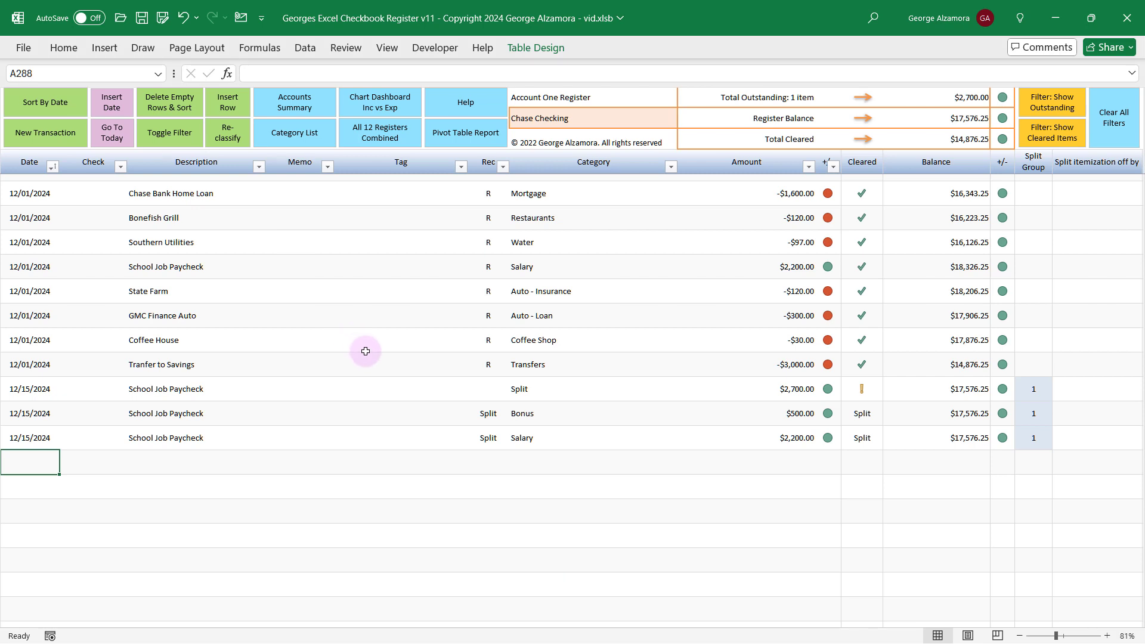
click(53, 166)
click(53, 167)
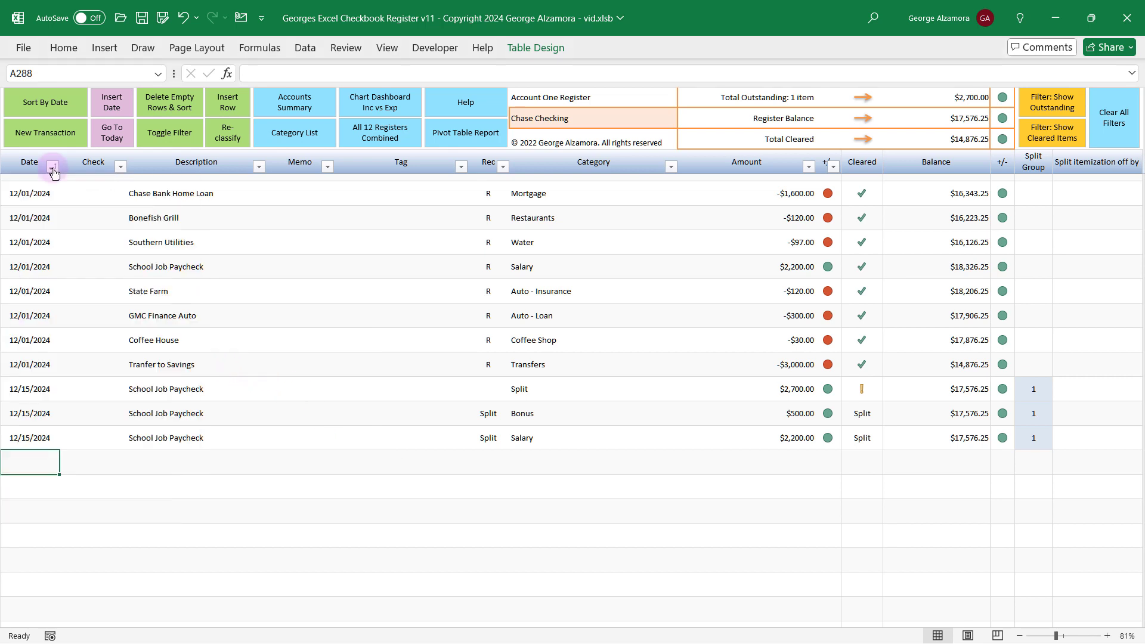
click(328, 167)
click(328, 167)
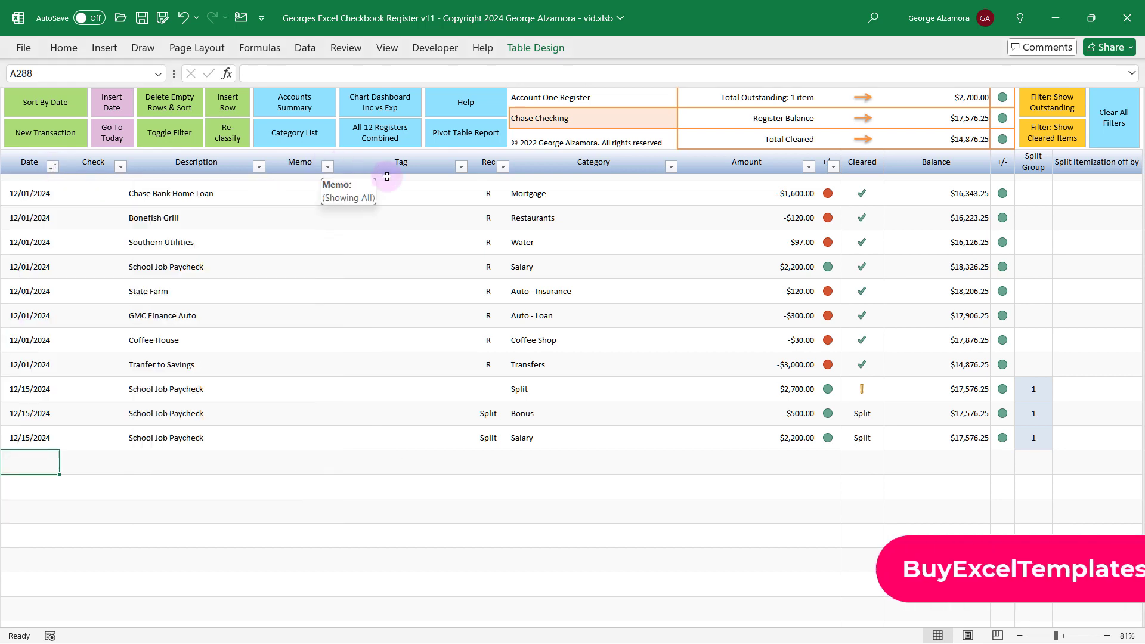
click(503, 166)
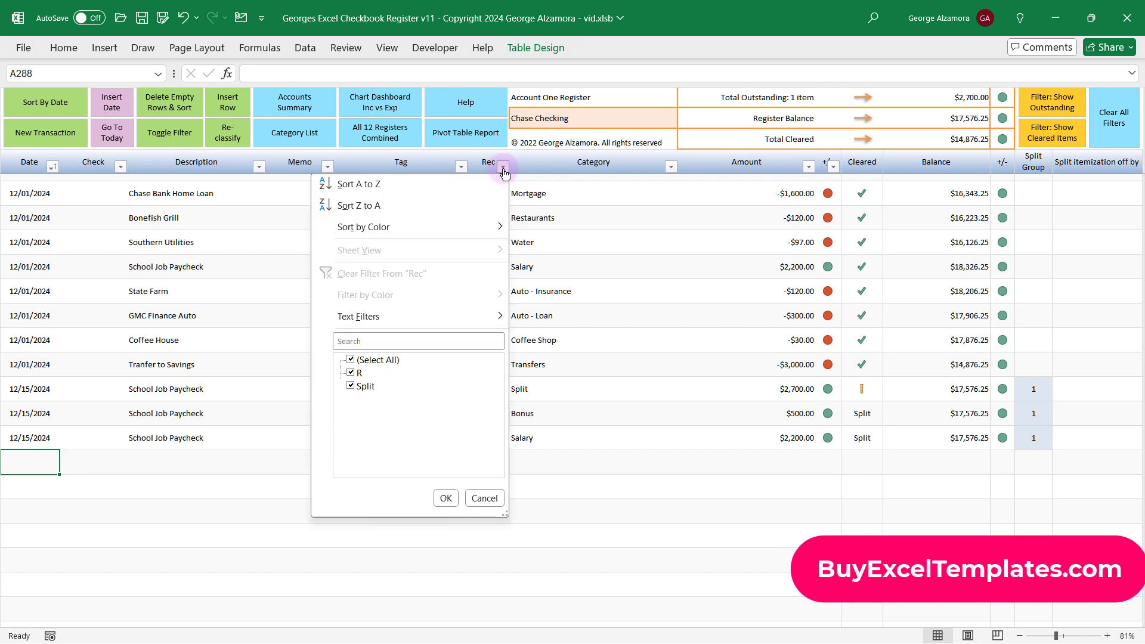
click(671, 166)
click(671, 167)
click(808, 166)
click(808, 166)
click(808, 166)
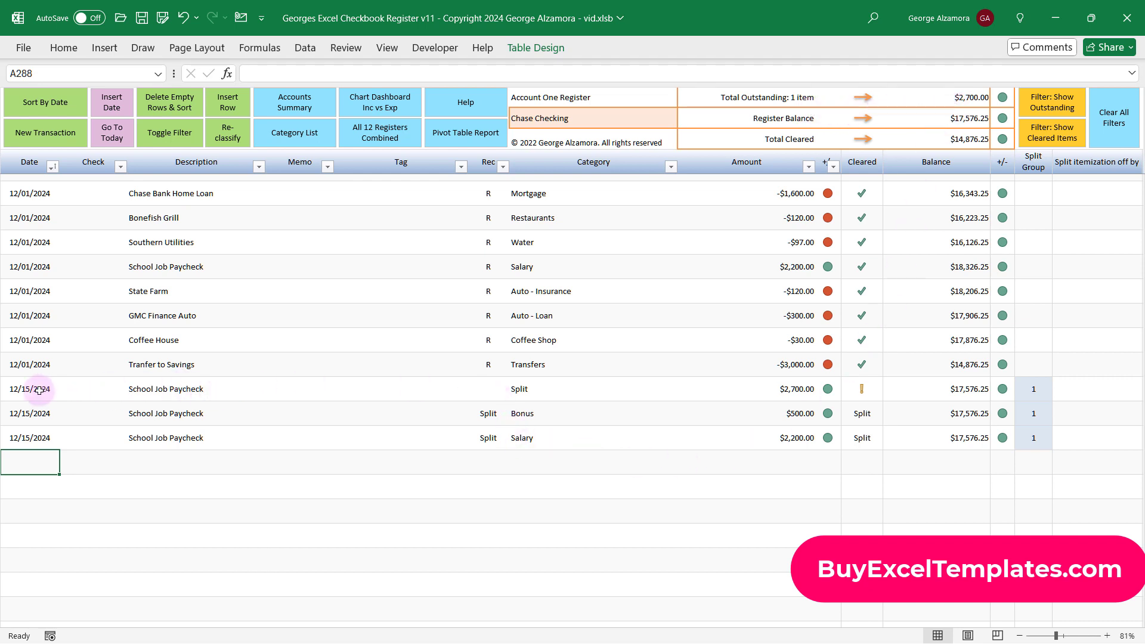
Mark the 12/15/2024 School Job Paycheck row with category Split as reconciled by setting its Rec value to R.
drag(51, 389, 775, 389)
click(775, 389)
click(479, 396)
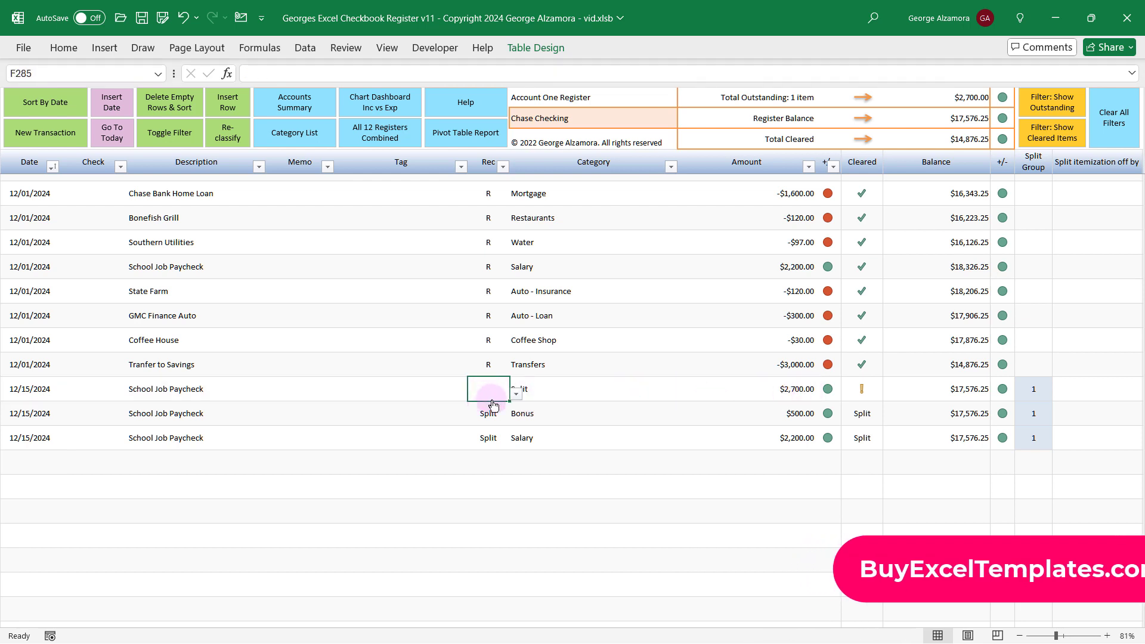
click(515, 393)
click(497, 409)
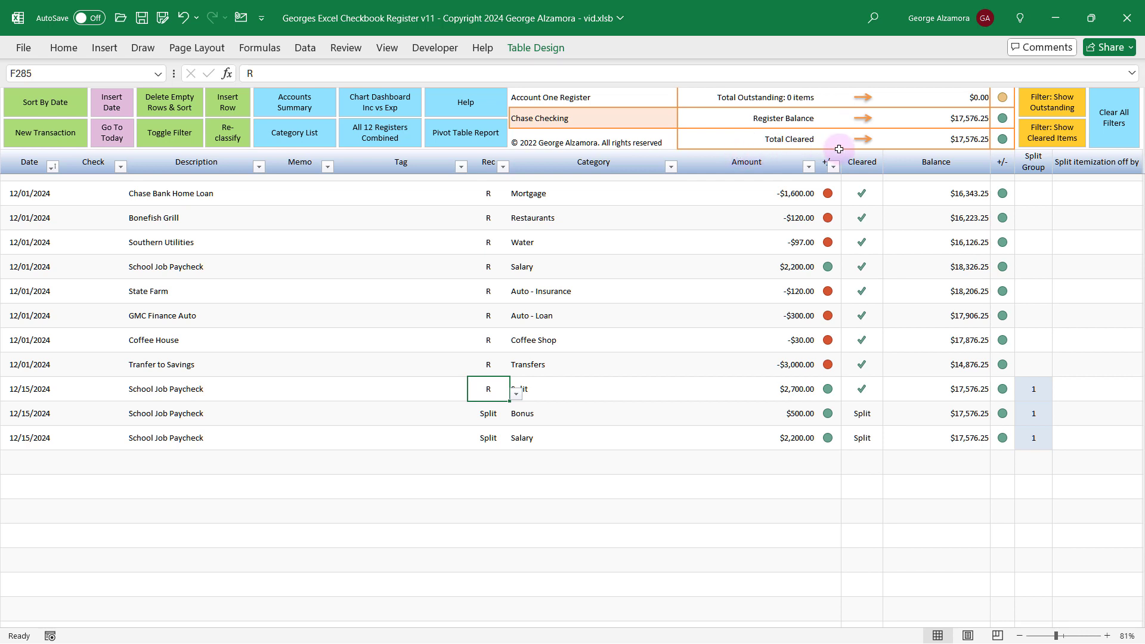
click(48, 465)
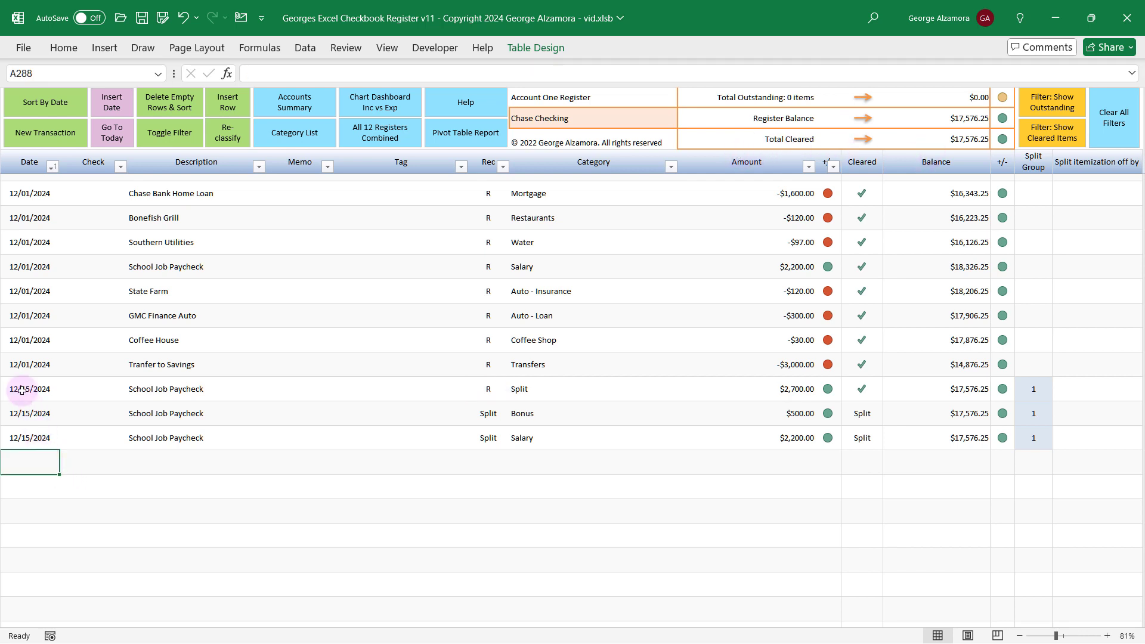
Examine the three 12/15/2024 School Job Paycheck rows, comparing the Split row with its Bonus and Salary itemizations.
drag(27, 384, 744, 441)
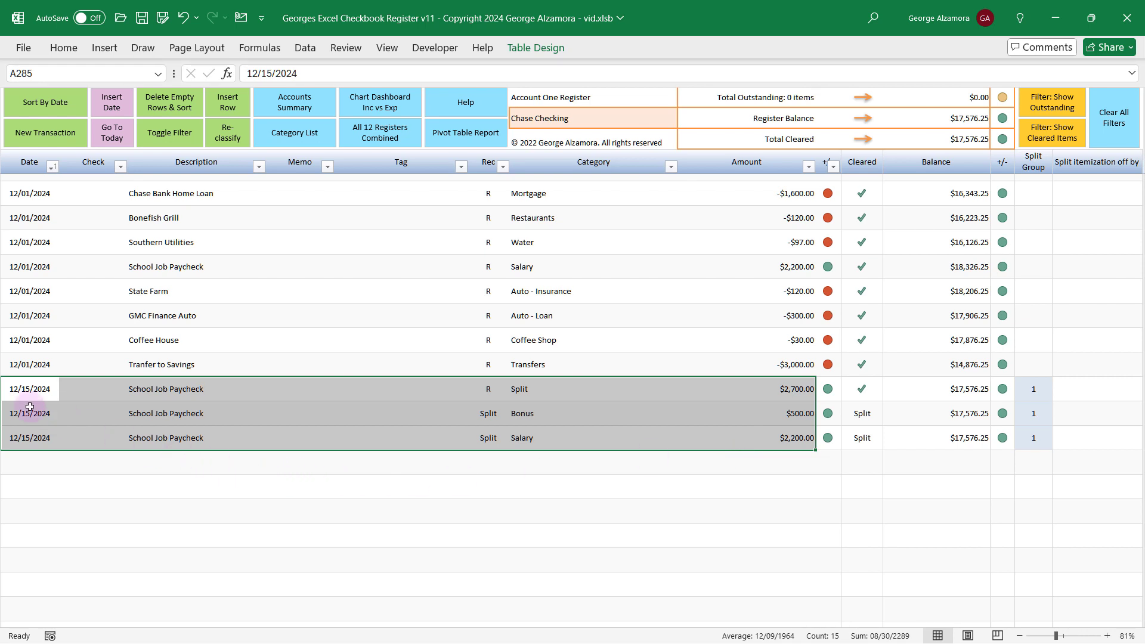
click(28, 389)
drag(28, 389, 694, 447)
click(149, 398)
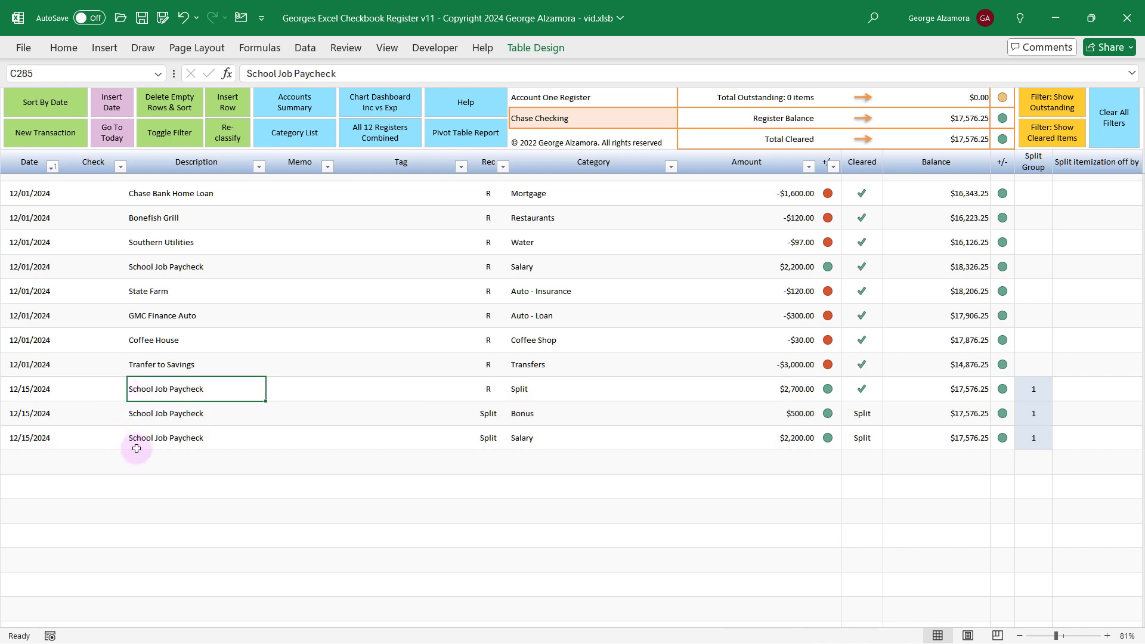
drag(22, 415, 760, 413)
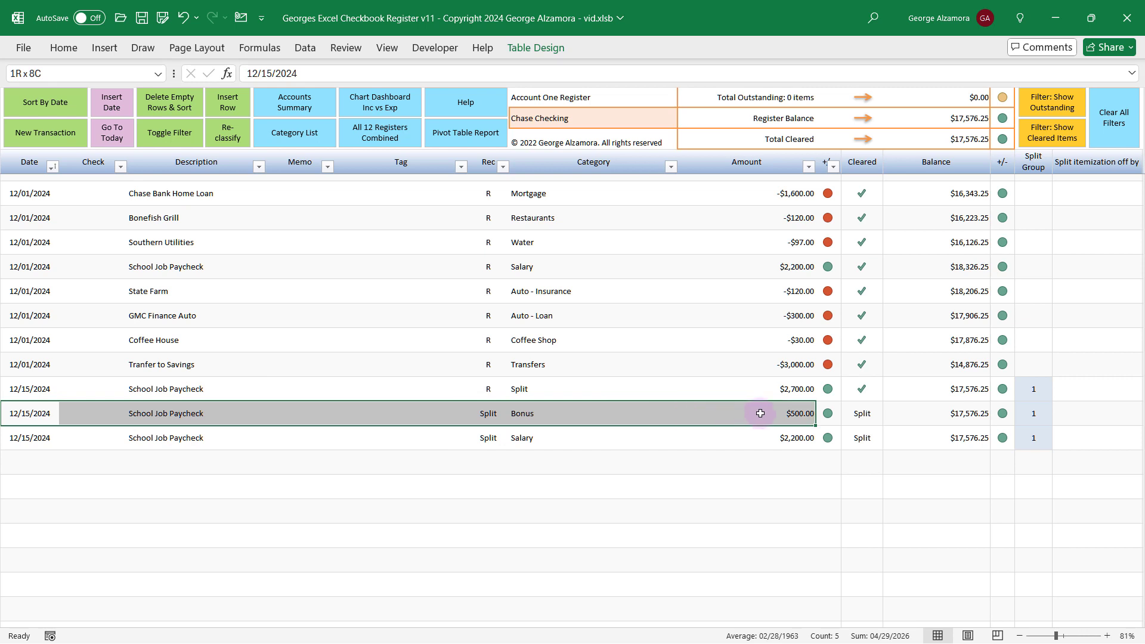
drag(30, 438, 780, 439)
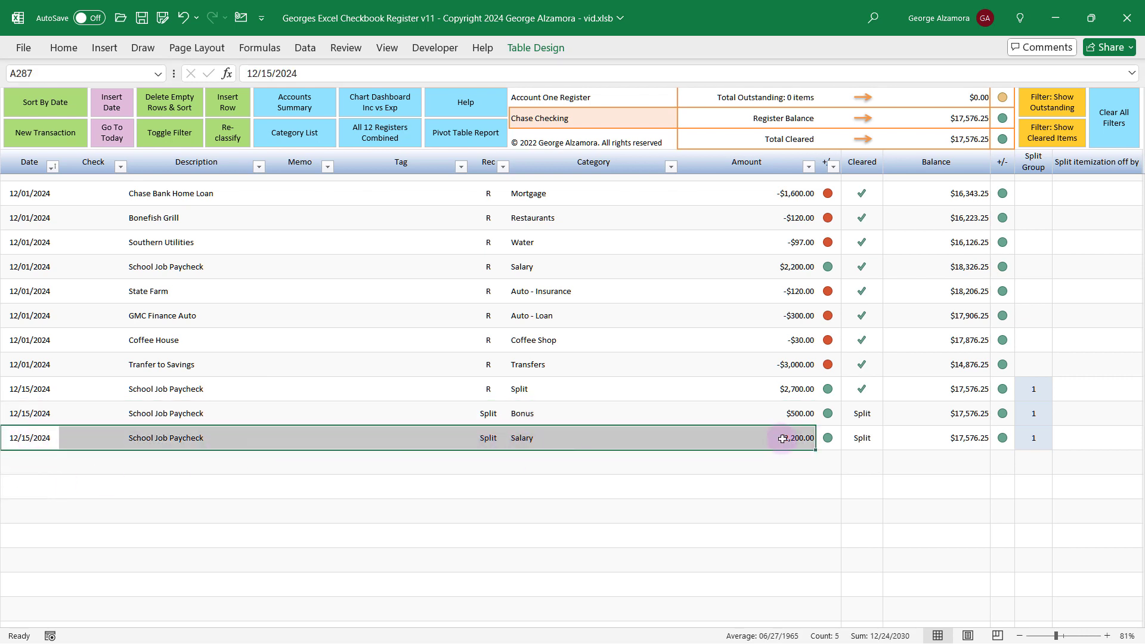
click(718, 484)
drag(30, 394, 769, 437)
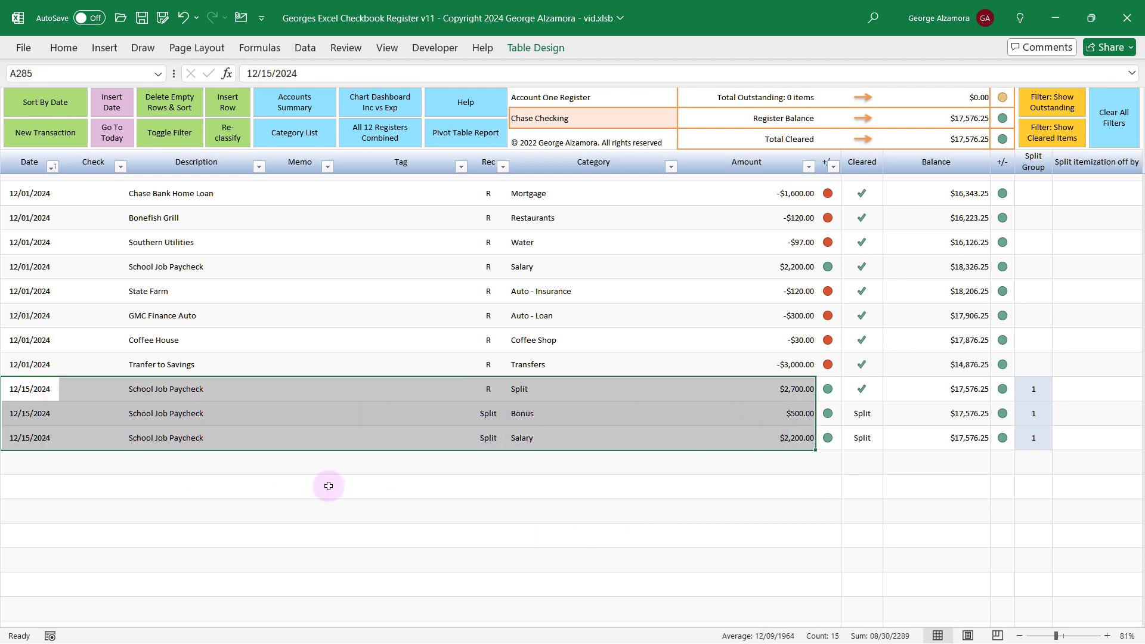
click(38, 459)
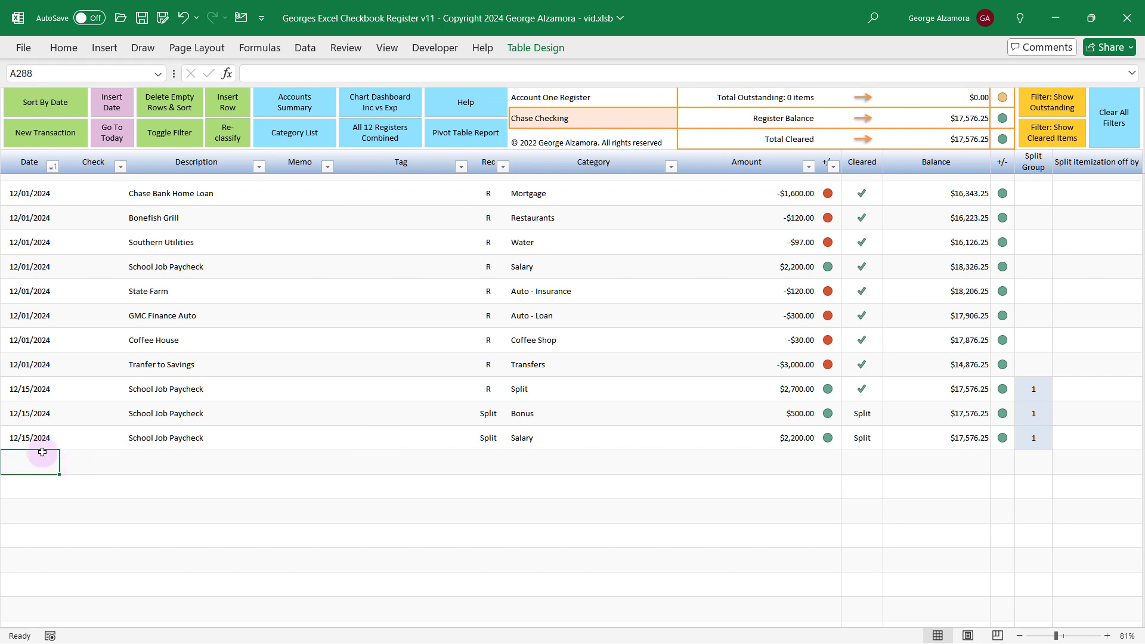
Tag the 12/01/2024 GMC Finance Auto transaction as "Business Related".
click(412, 314)
text(Tax dedu)
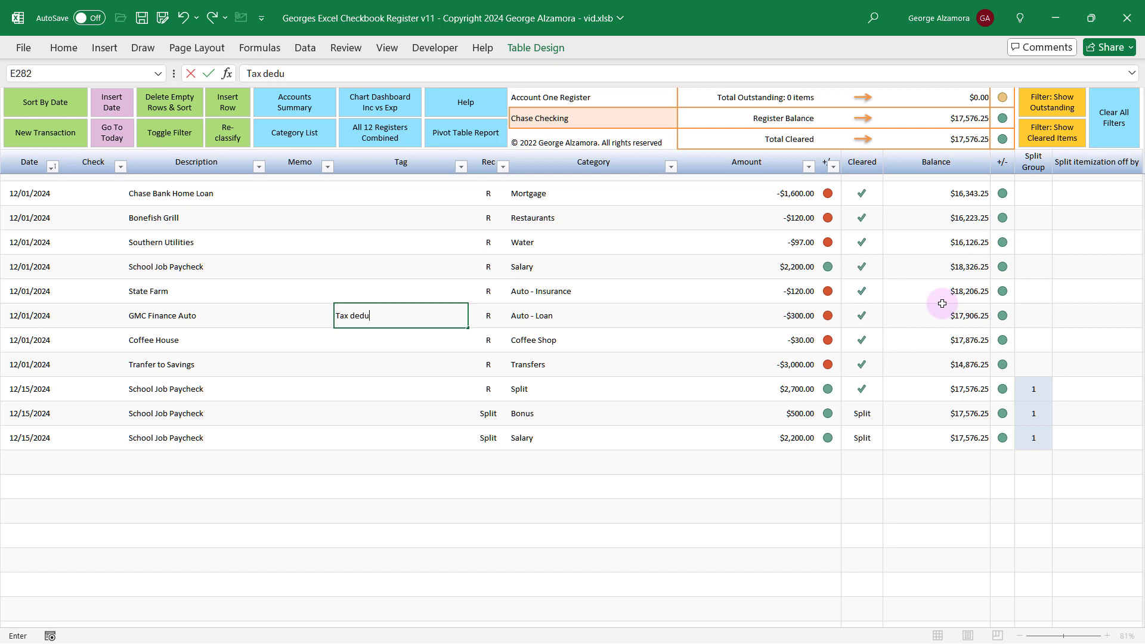
key(Escape)
text(Business Related)
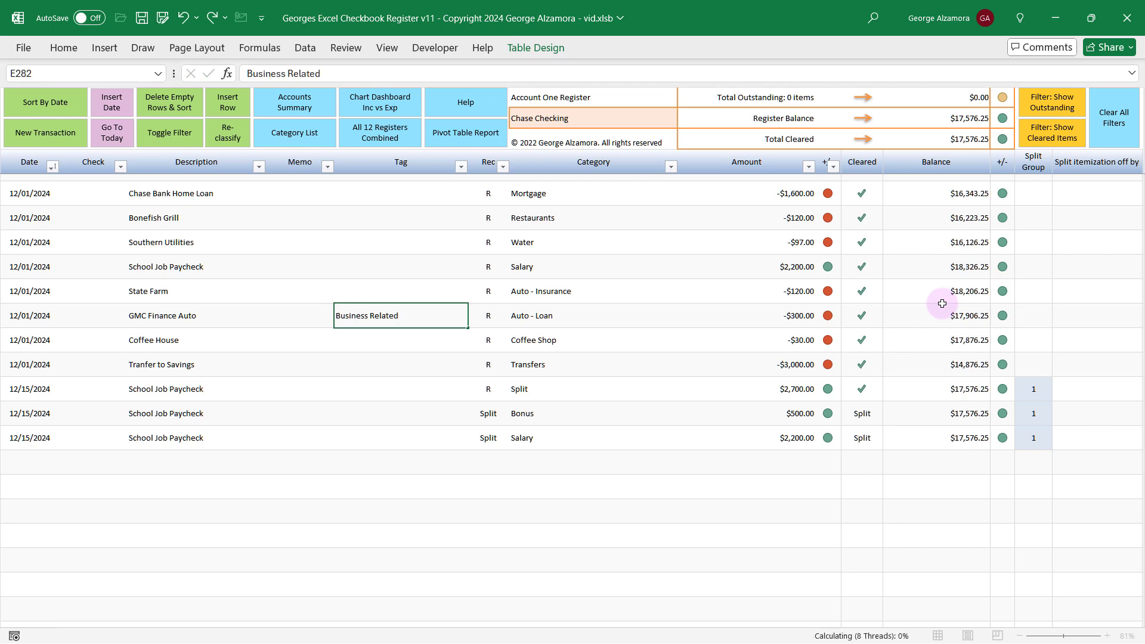
key(Tab)
click(44, 459)
Check the filter choices of the Tag column, then return to the first empty transaction row.
click(396, 316)
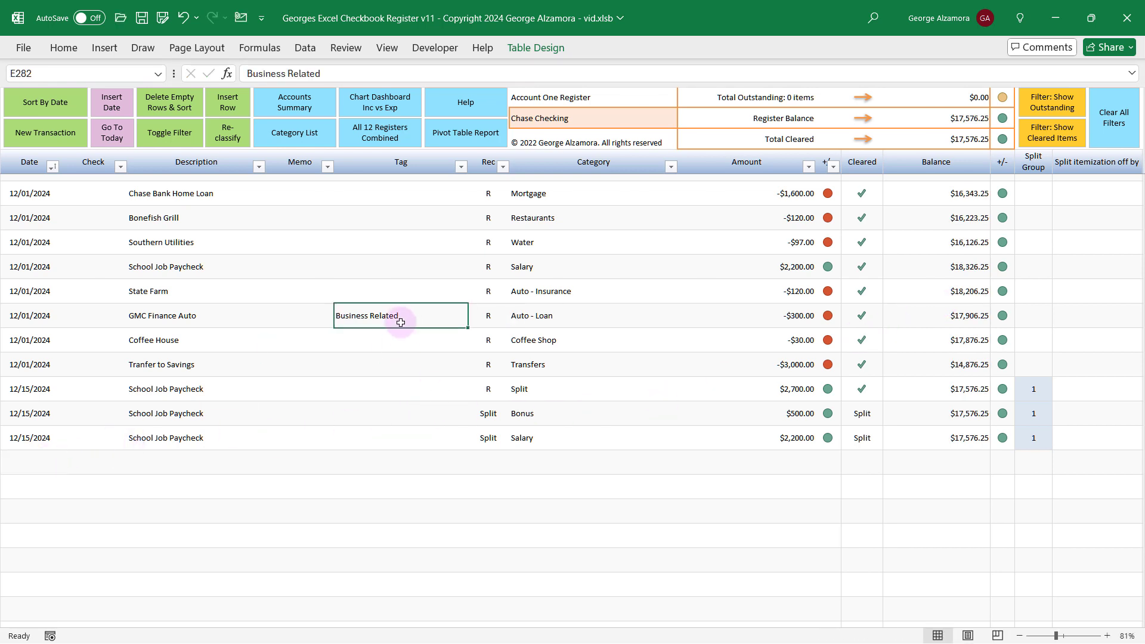
click(460, 167)
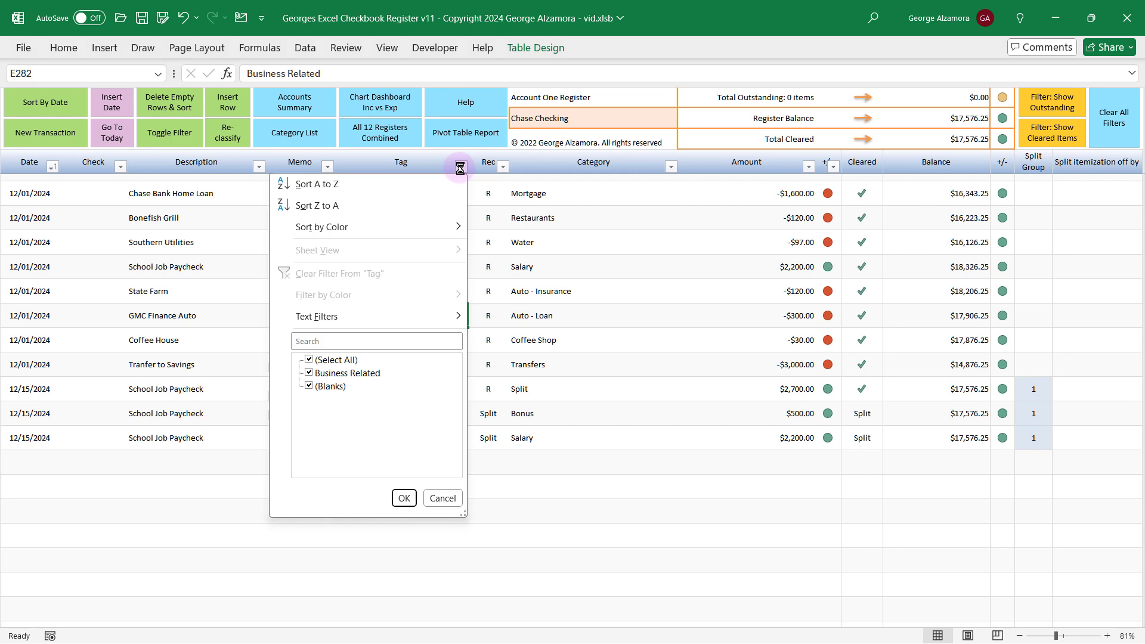
click(562, 394)
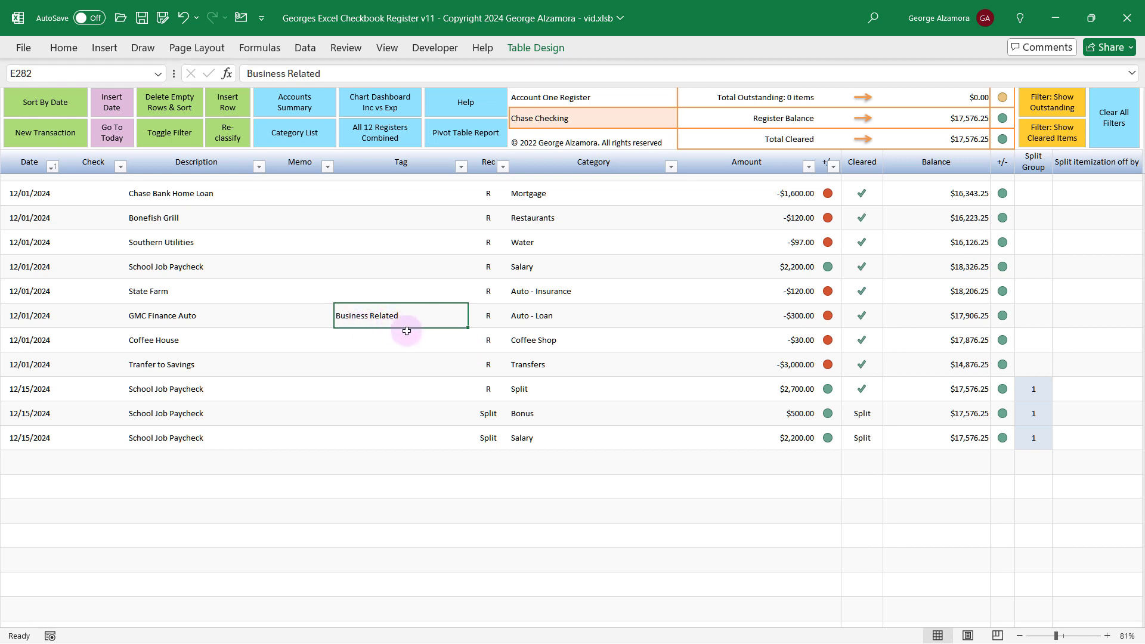
key(ctrl+shift+n)
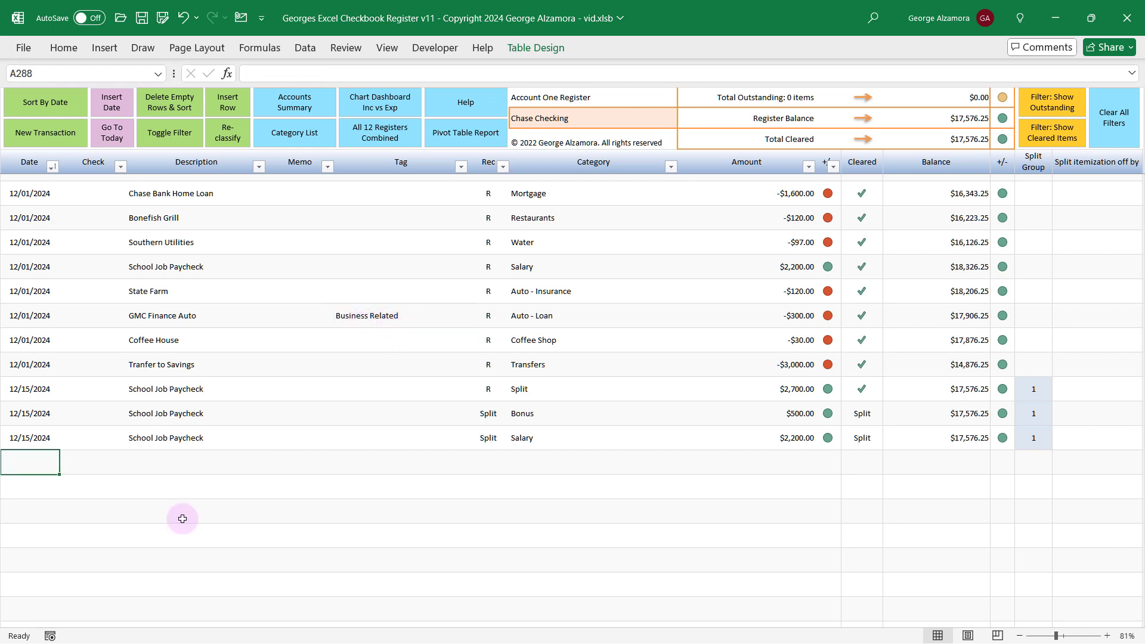
click(233, 139)
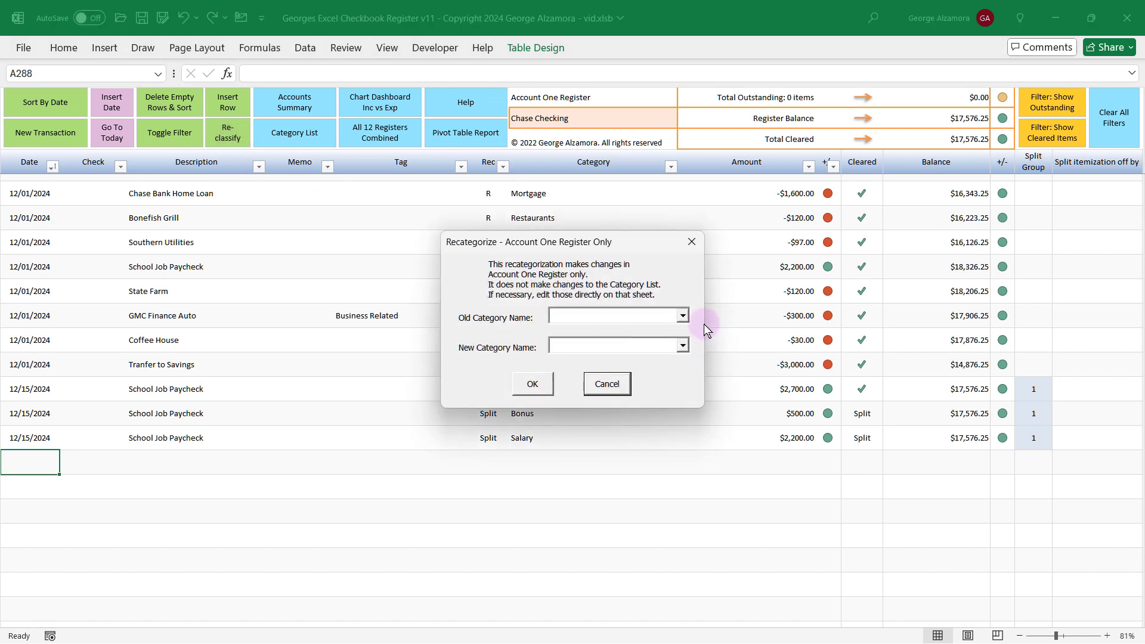
click(683, 316)
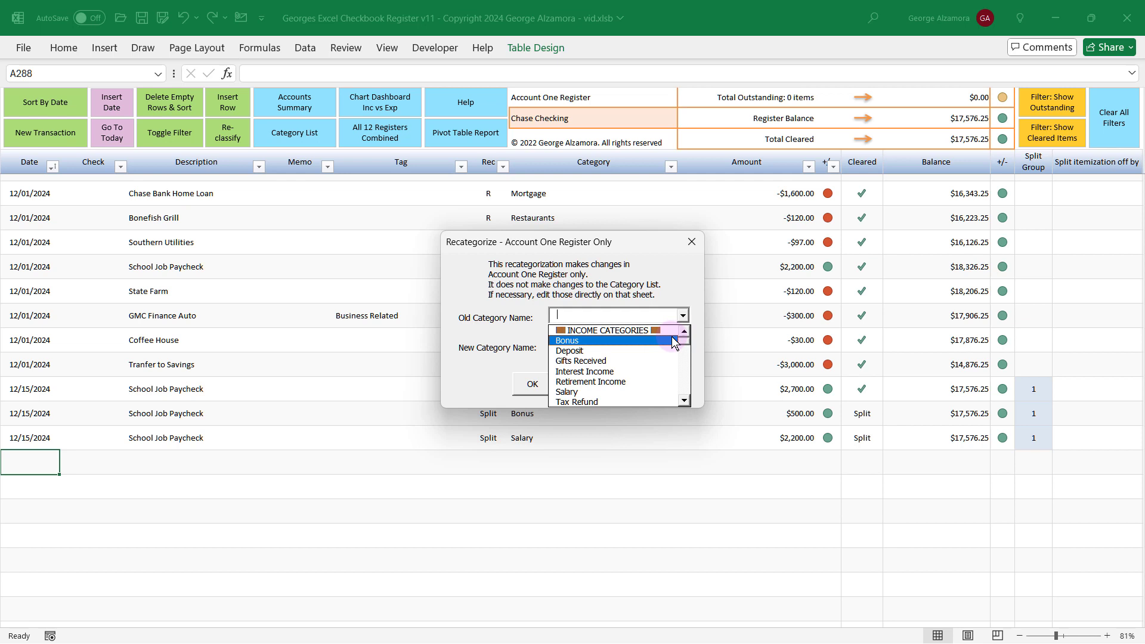
click(614, 340)
click(681, 349)
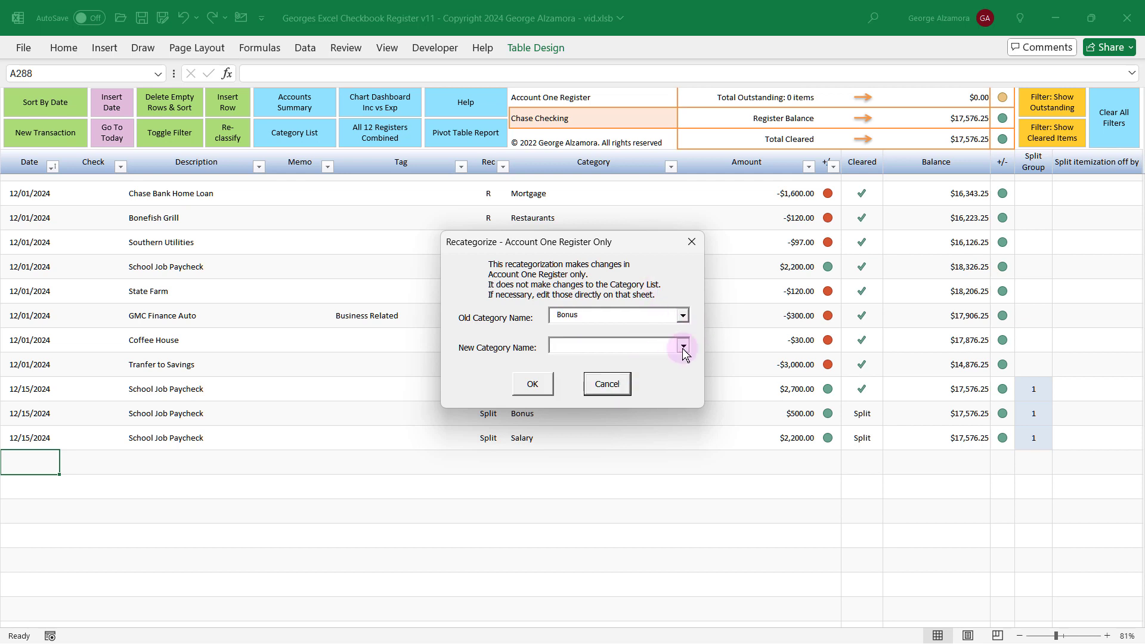
click(684, 347)
click(666, 382)
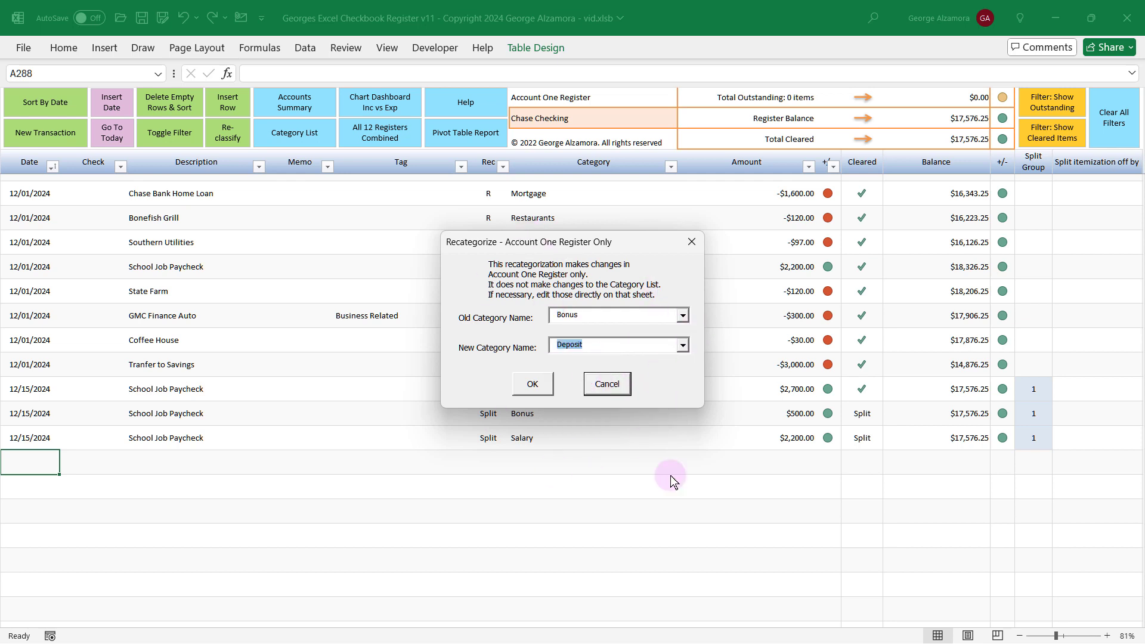
click(608, 384)
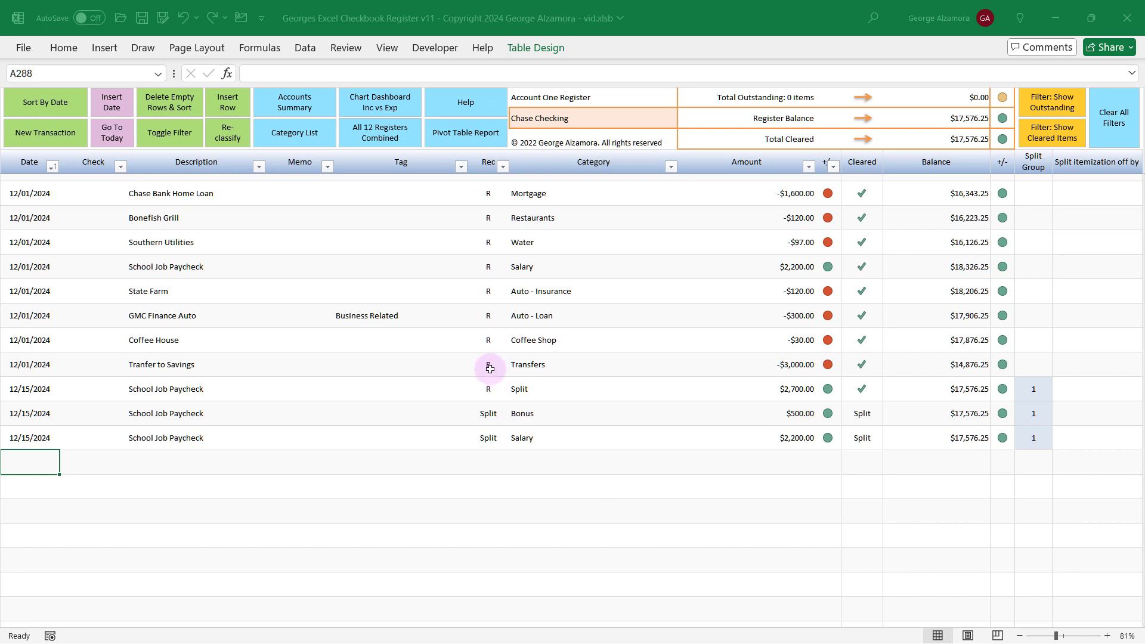
Clear the Rec values of the 12/01/2024 Coffee House transaction and the 12/15/2024 School Job Paycheck Split row.
click(487, 345)
key(Delete)
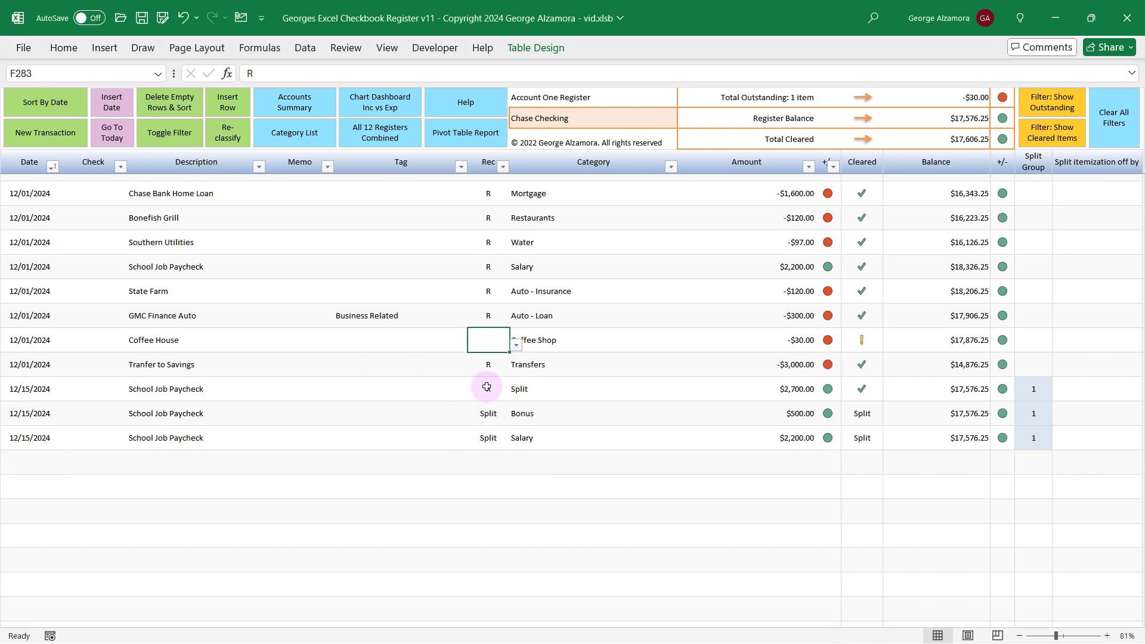
click(488, 389)
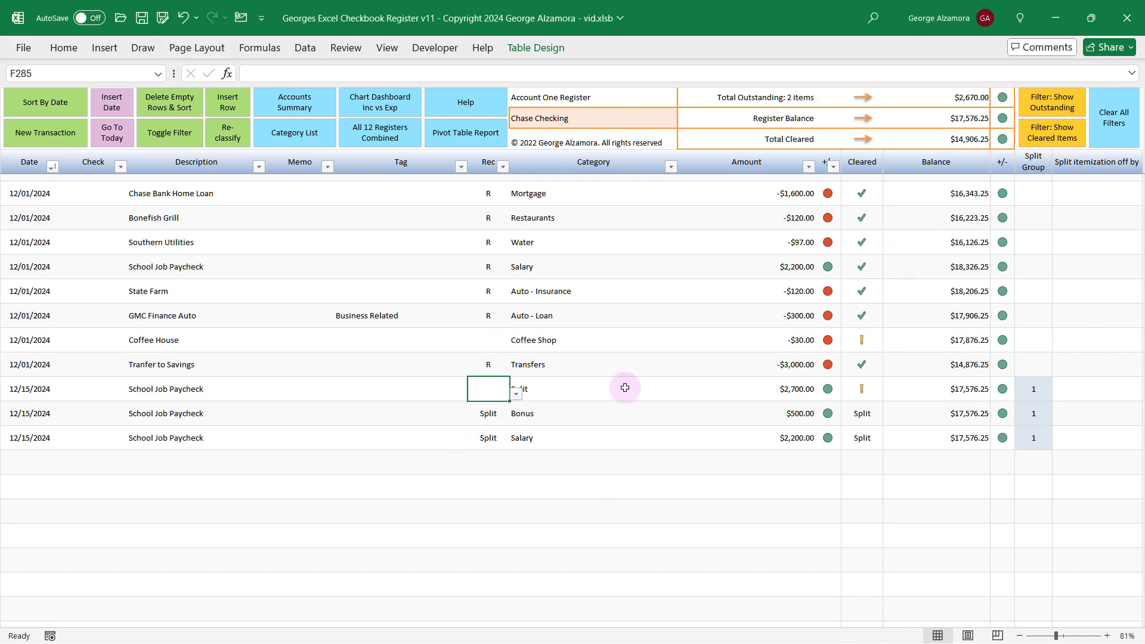
click(55, 466)
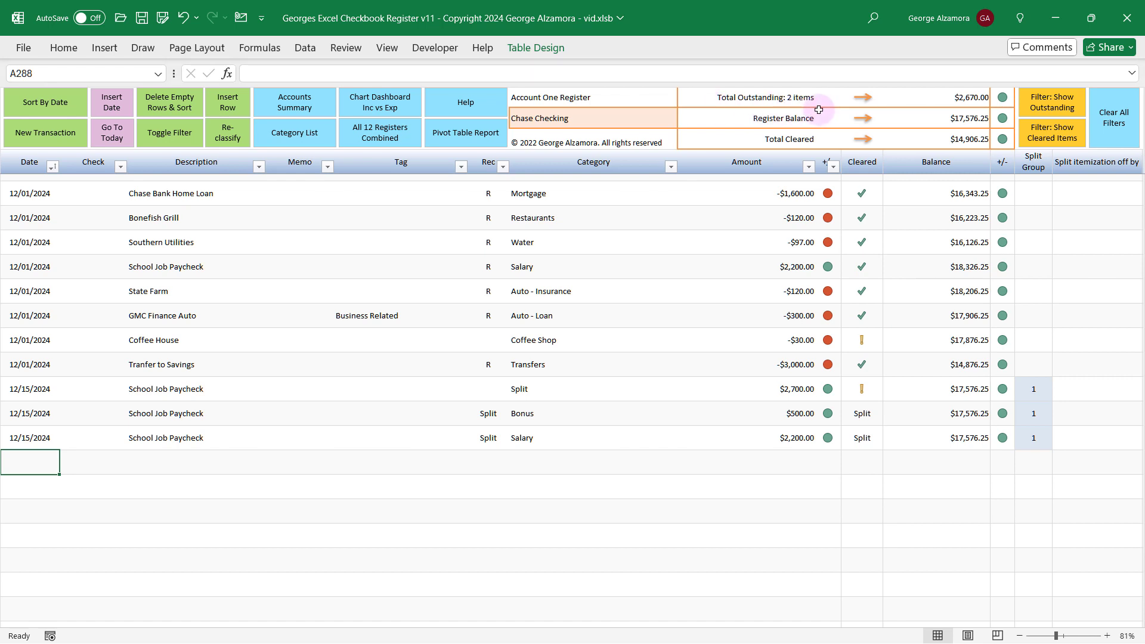
Filter the register to show only outstanding transactions, then clear all filters to return to the full list.
click(1075, 114)
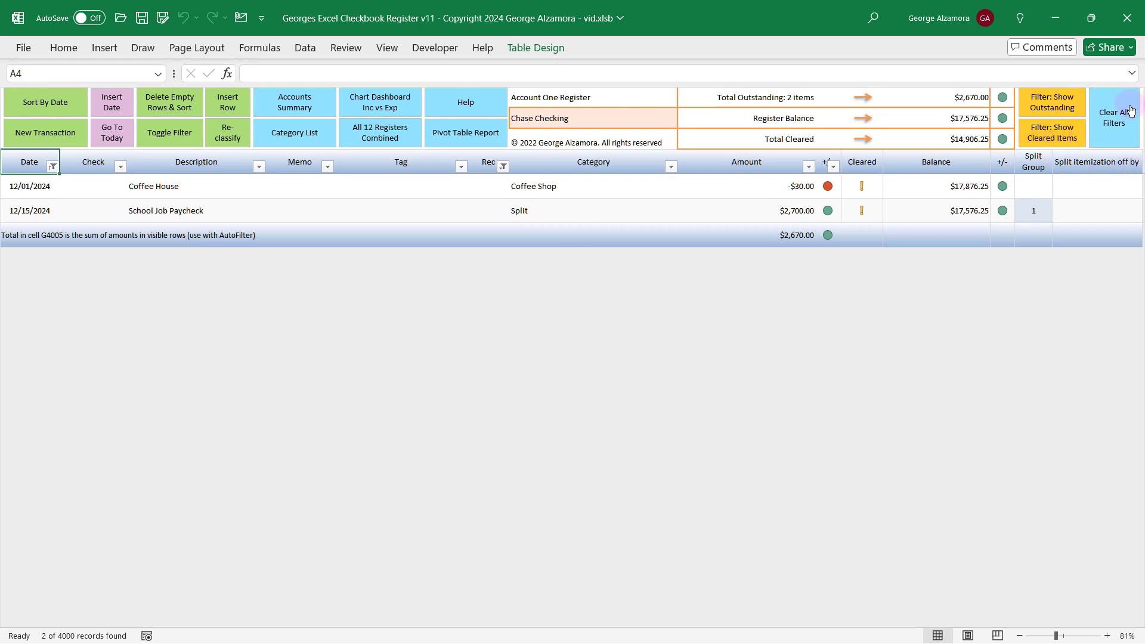
click(1117, 127)
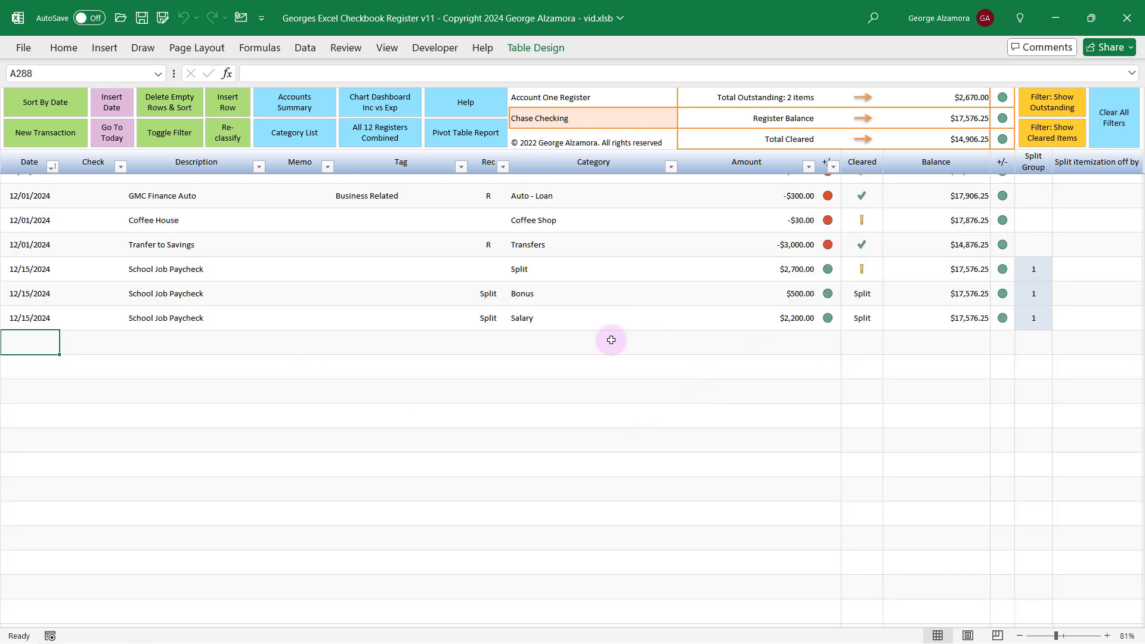
scroll(59, 374, up, 1)
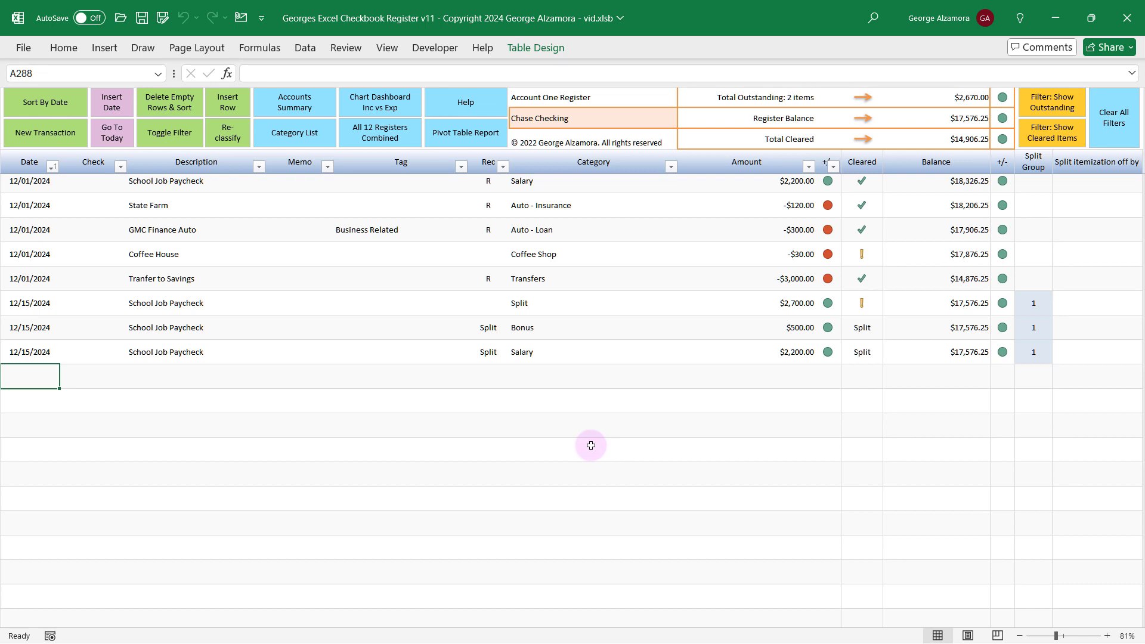
Save the checkbook register workbook.
scroll(590, 445, up, 1)
key(ctrl+s)
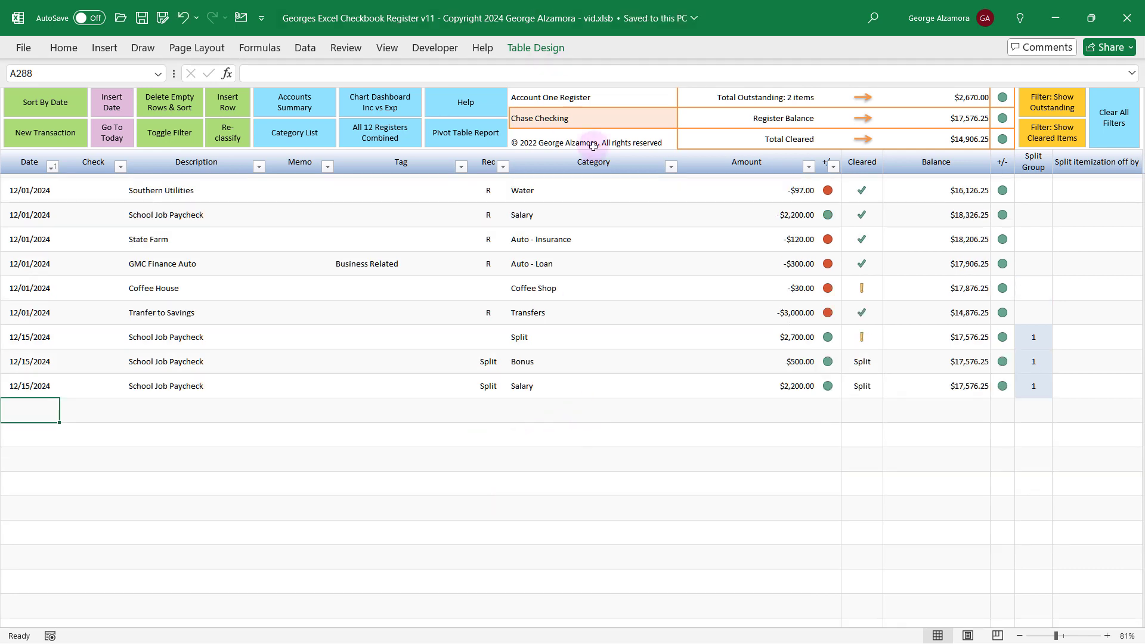
Review the income, expense and other category choices for the first empty transaction row, then return to that row's Date cell.
click(547, 417)
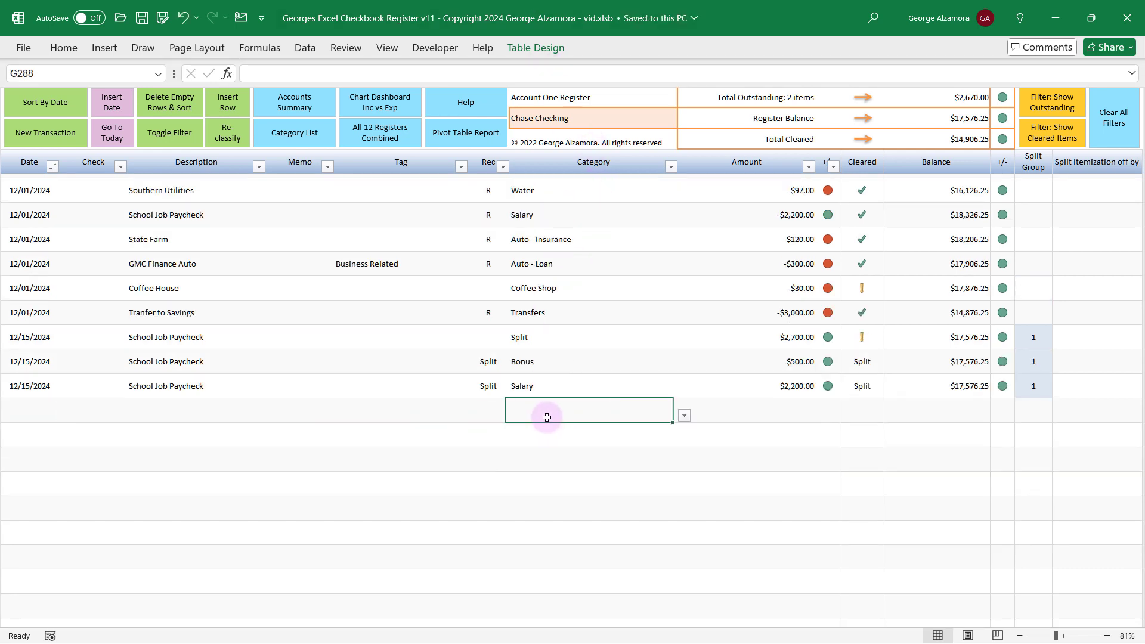
click(684, 416)
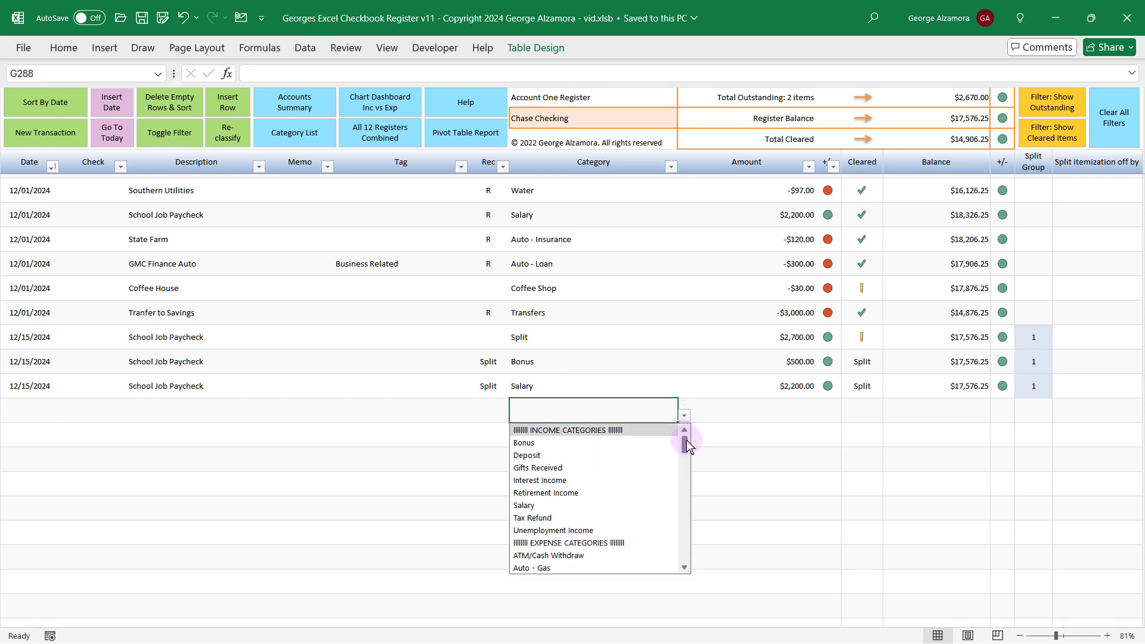
scroll(685, 442, down, 2)
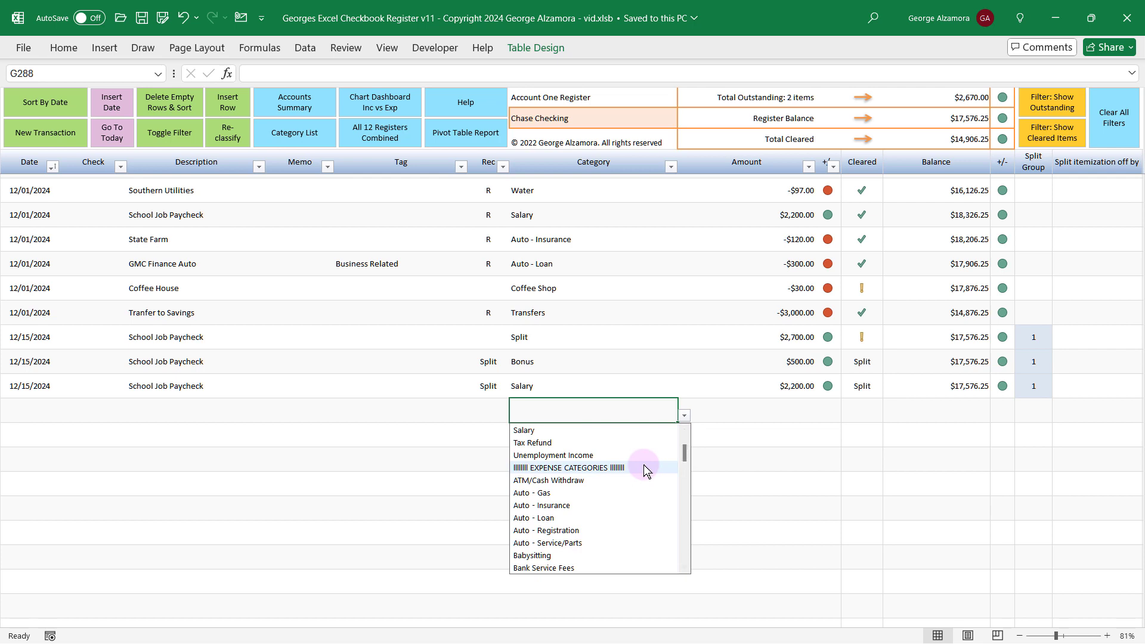
drag(684, 456, 682, 556)
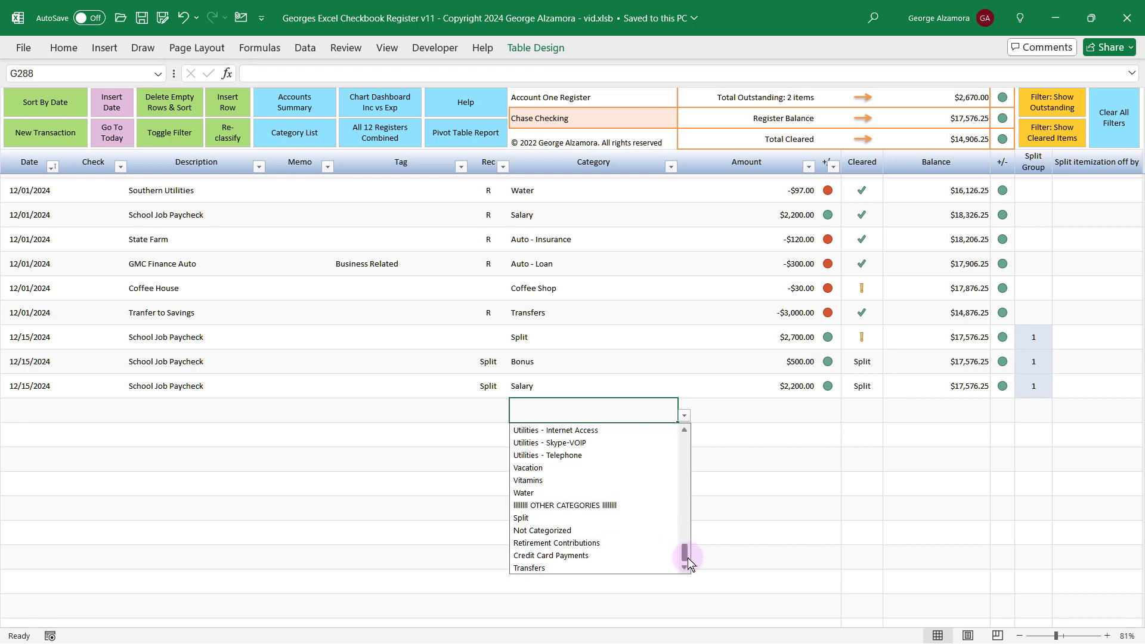
drag(687, 562, 690, 436)
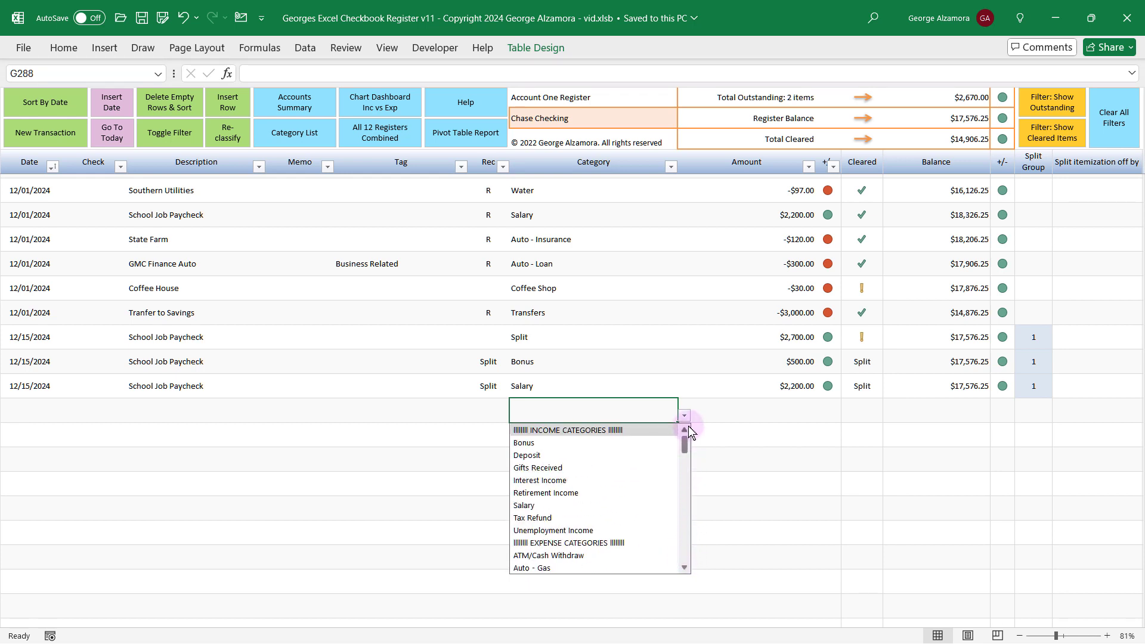
click(37, 412)
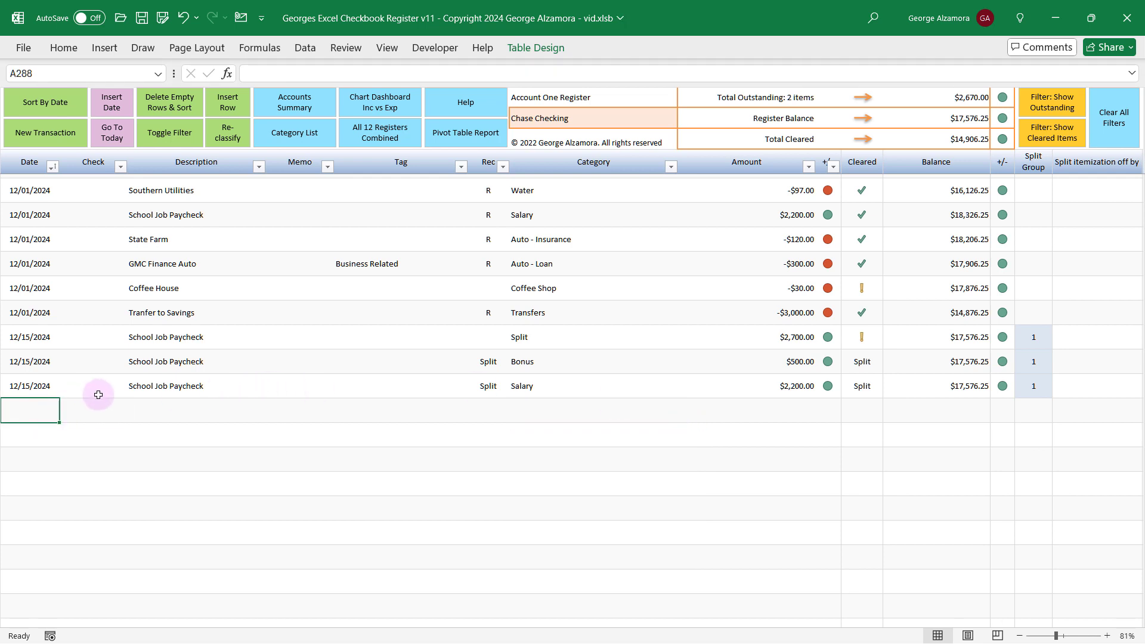
Go through Accounts Summary to the Income vs Expenses dashboard and examine its monthly table, charts and cumulative running totals.
click(303, 111)
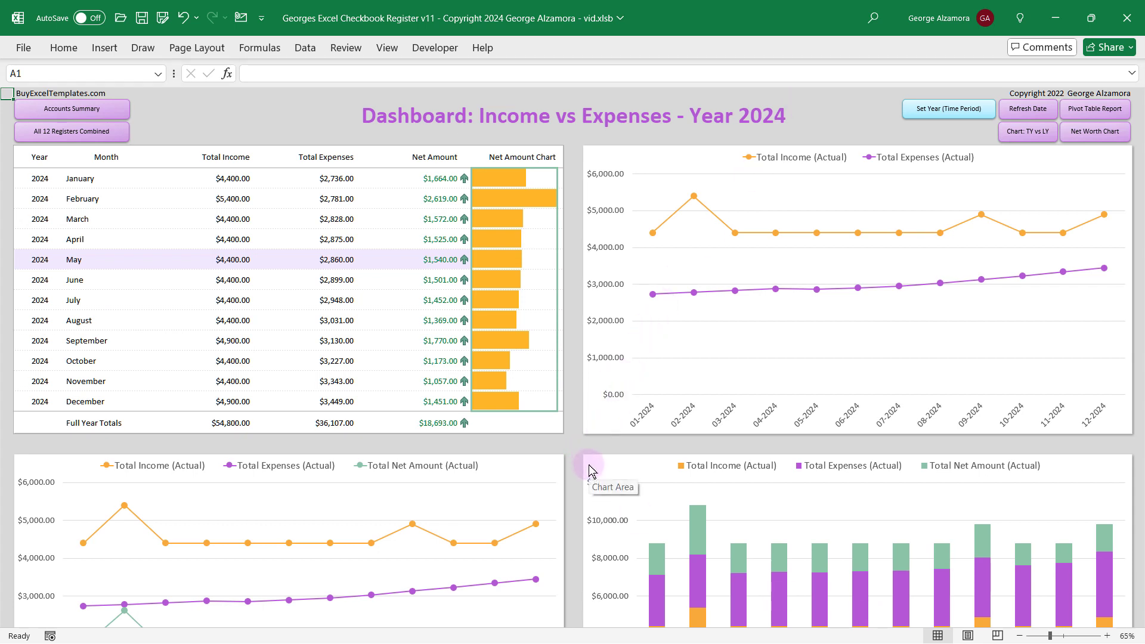
scroll(572, 489, down, 1)
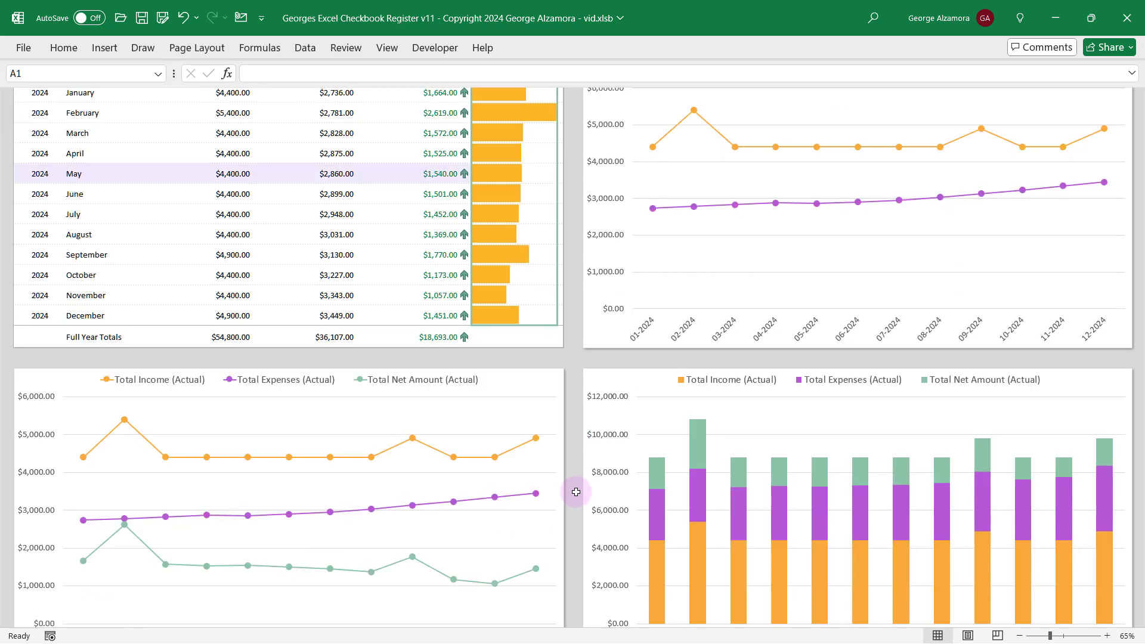
scroll(577, 492, down, 4)
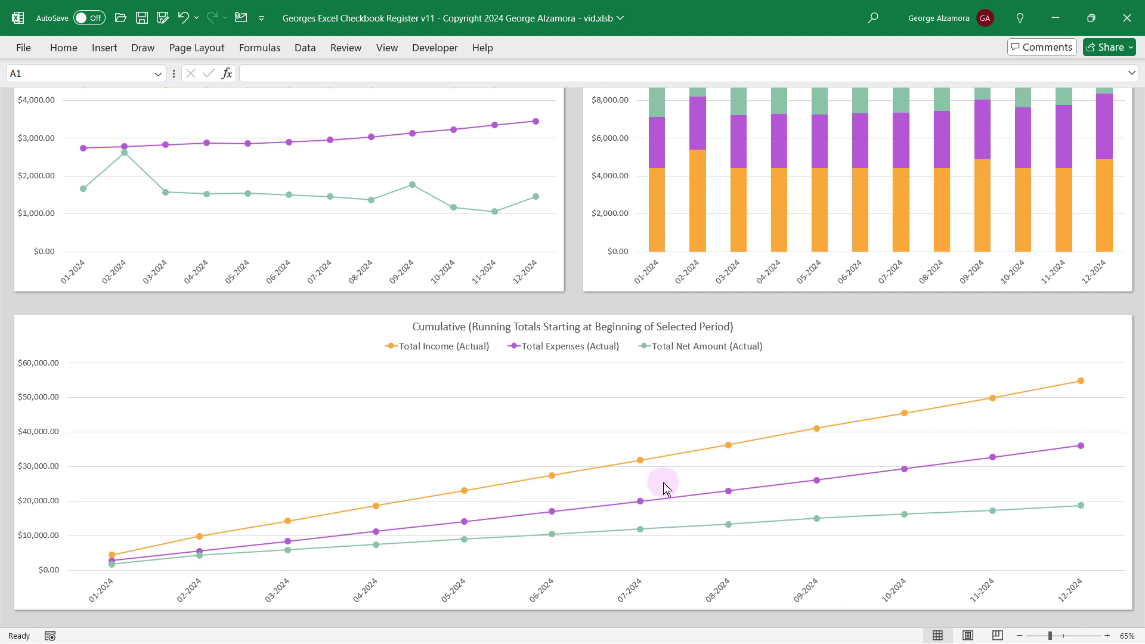
mouse_move(1078, 384)
scroll(477, 404, up, 8)
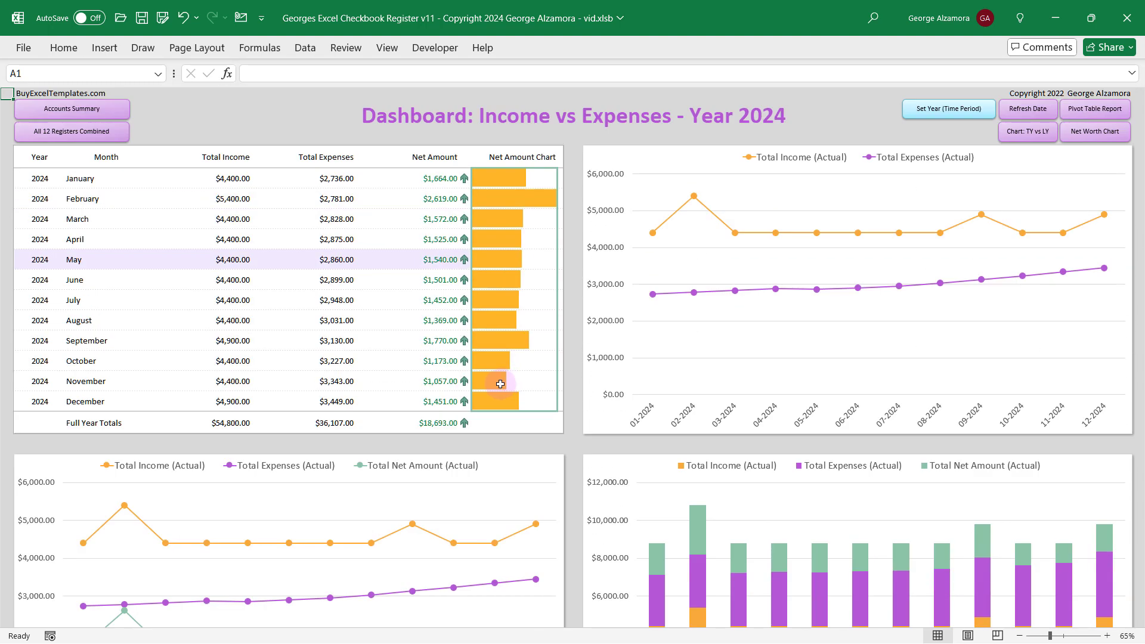
Check the time period choices of the Income vs Expenses dashboard, then cancel without changing the period.
click(960, 113)
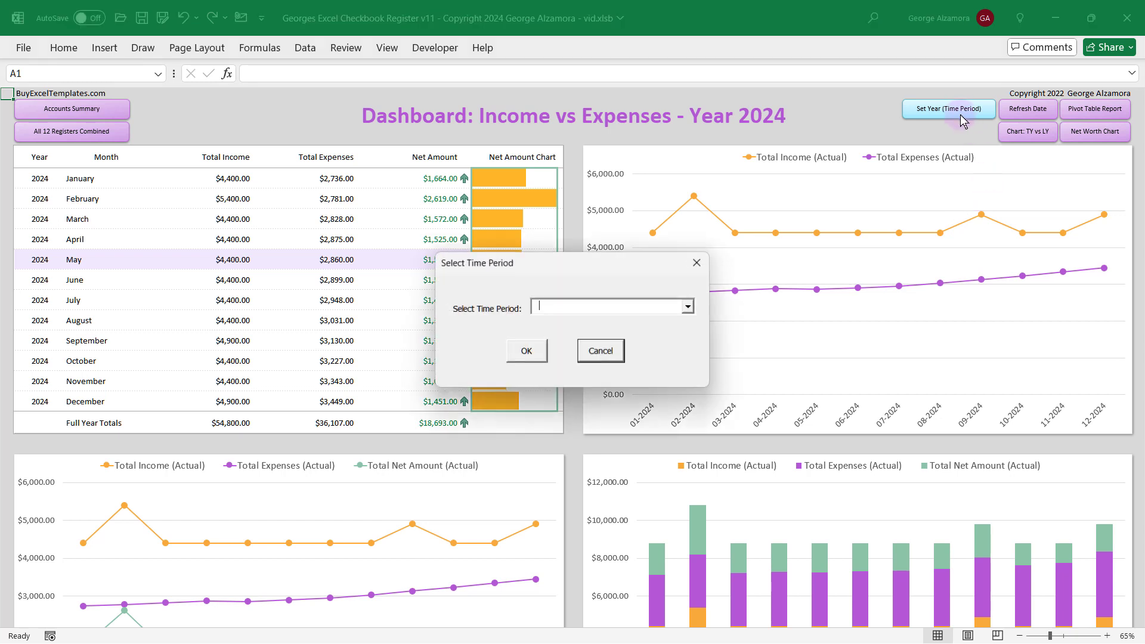
click(629, 306)
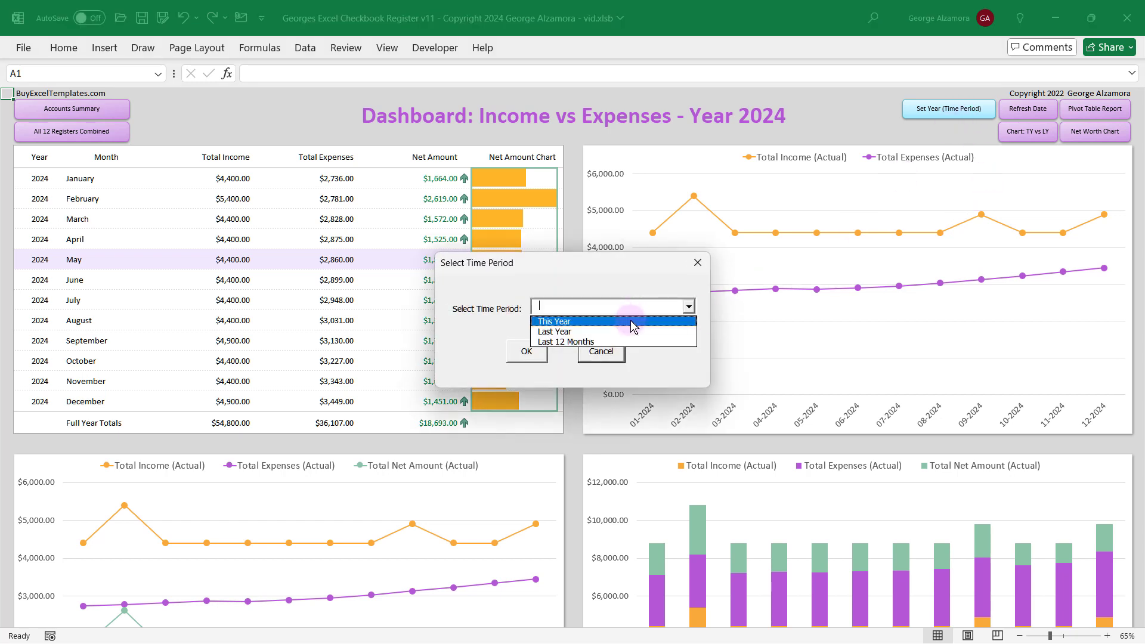
click(620, 277)
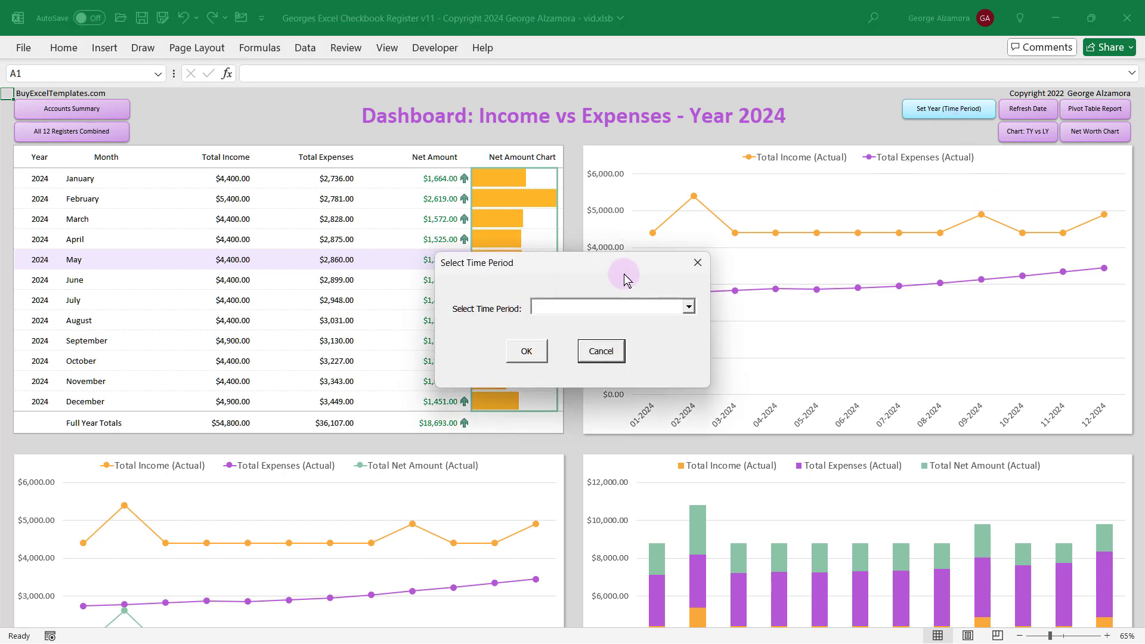
click(601, 351)
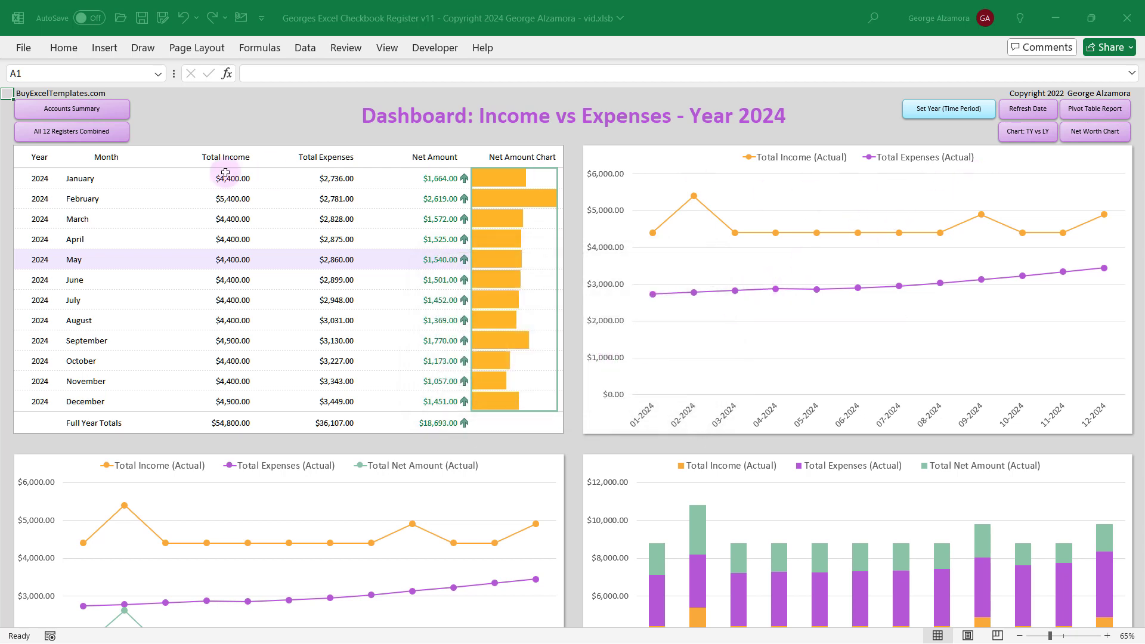
Open the this-year-versus-last-year dashboard from Accounts Summary and look through the category choices in its category and time period selection.
click(94, 112)
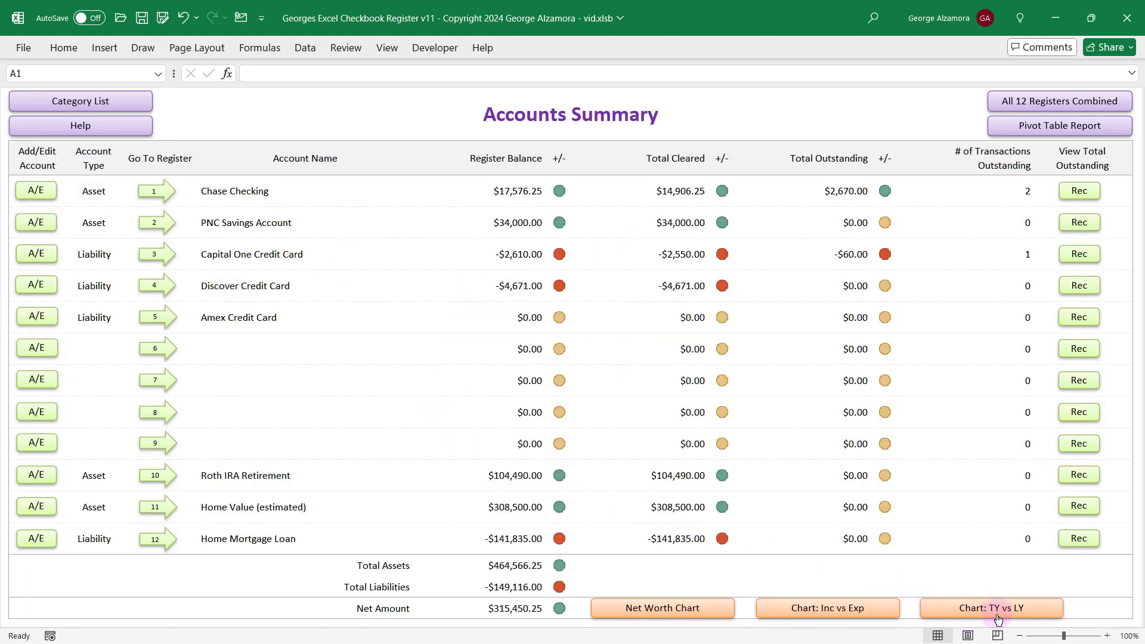
click(997, 611)
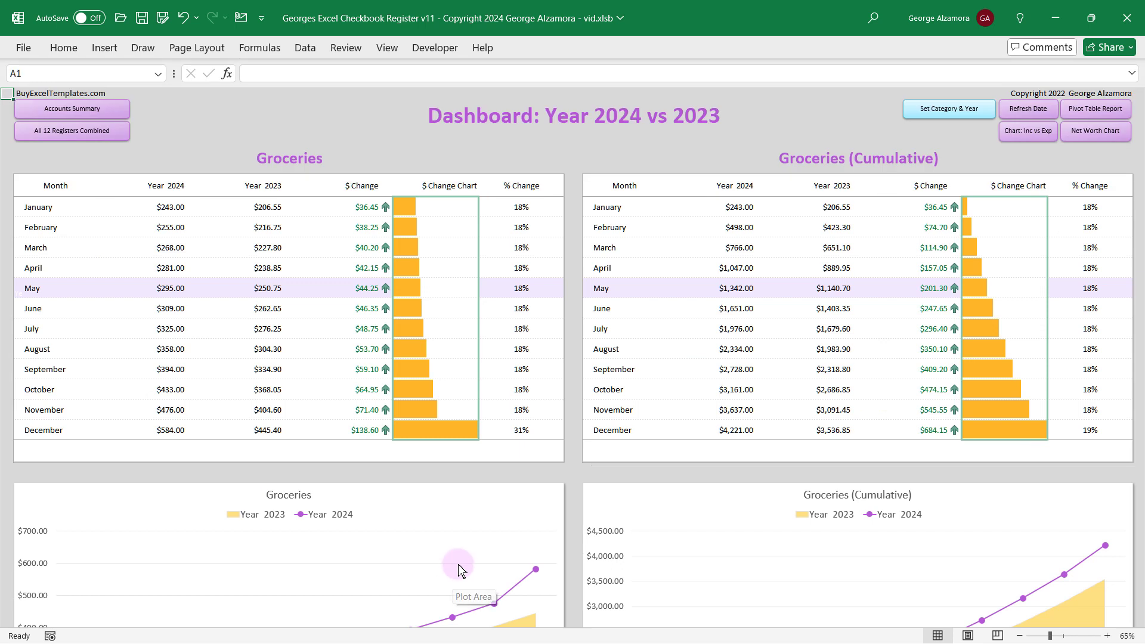
click(945, 113)
click(689, 283)
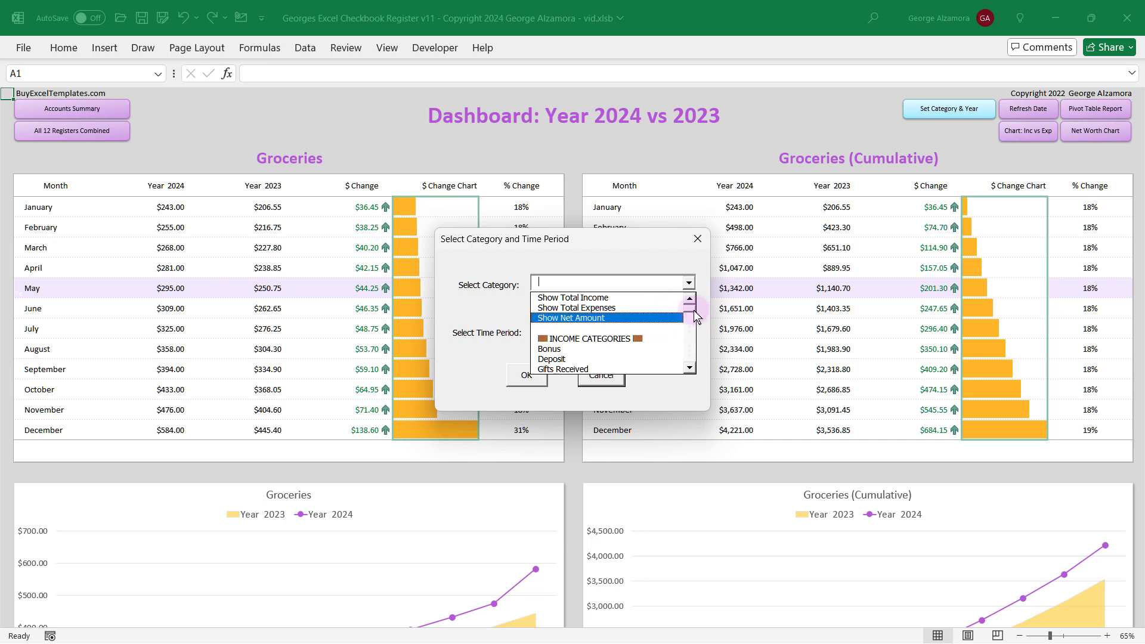
scroll(696, 317, down, 1)
drag(693, 313, 674, 289)
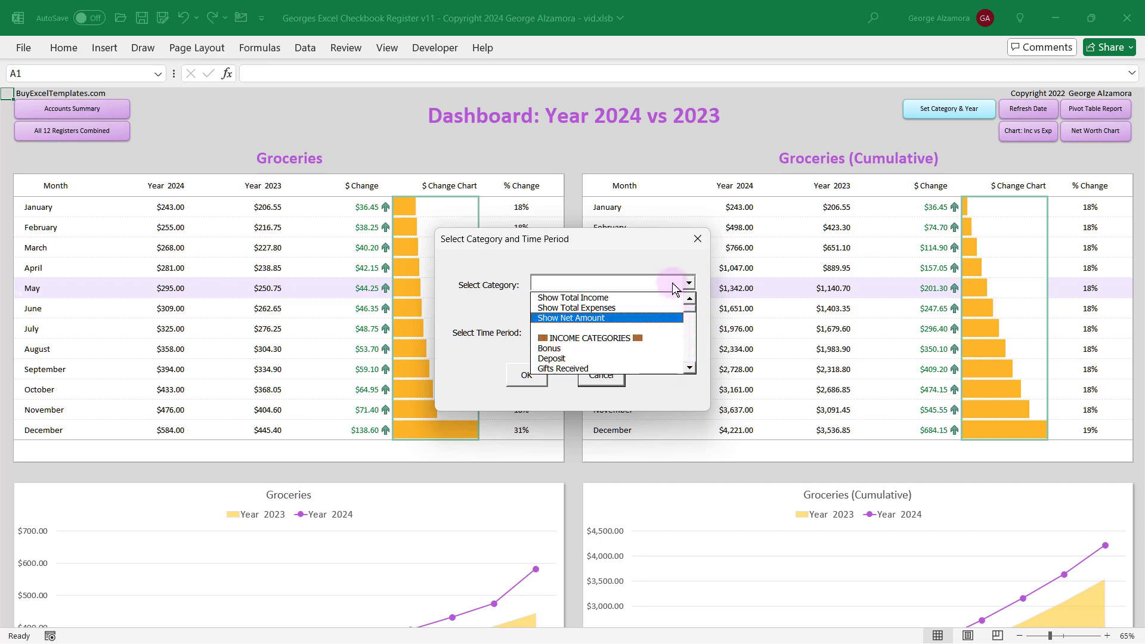
click(665, 266)
Set the dashboard comparison to the Groceries category for the period This Year vs Last Year.
click(600, 282)
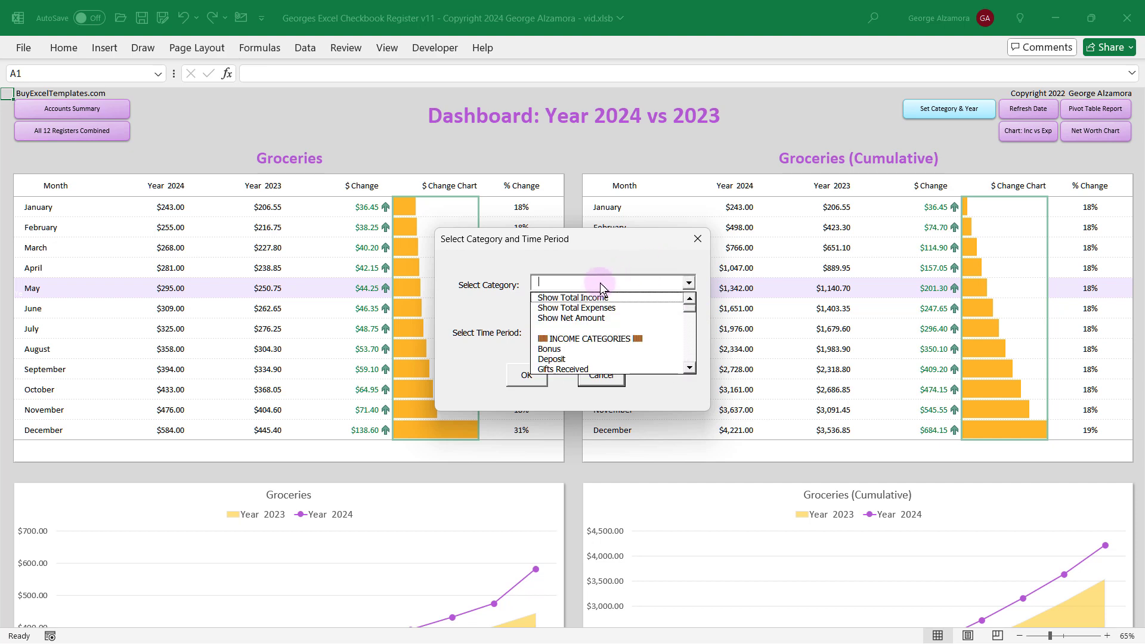
text(gr)
click(601, 332)
click(611, 331)
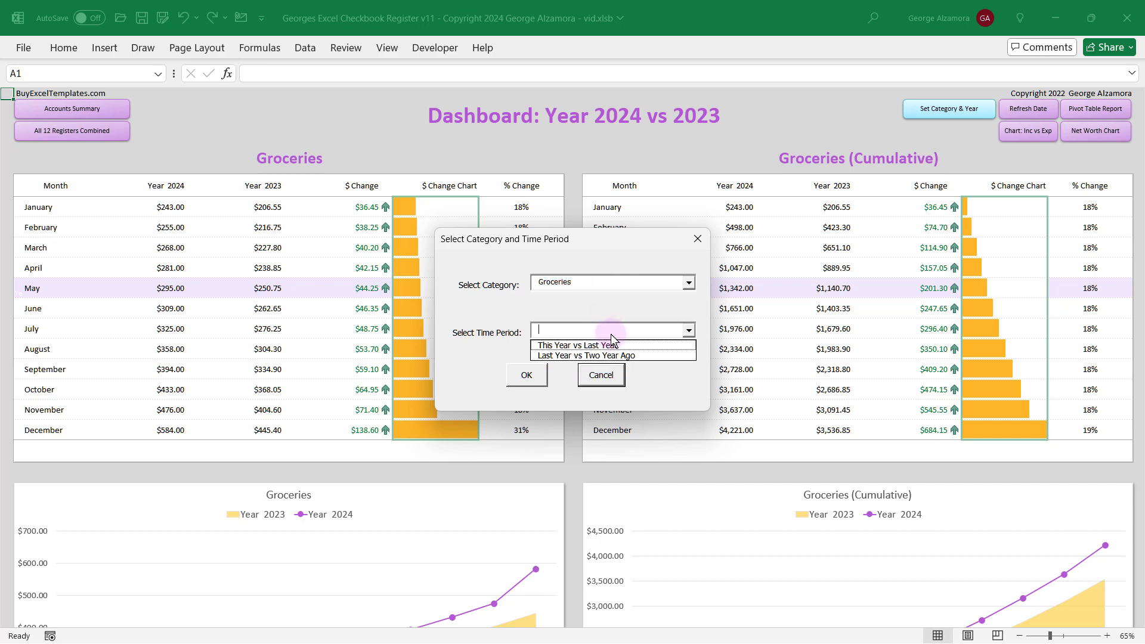
click(613, 347)
click(528, 376)
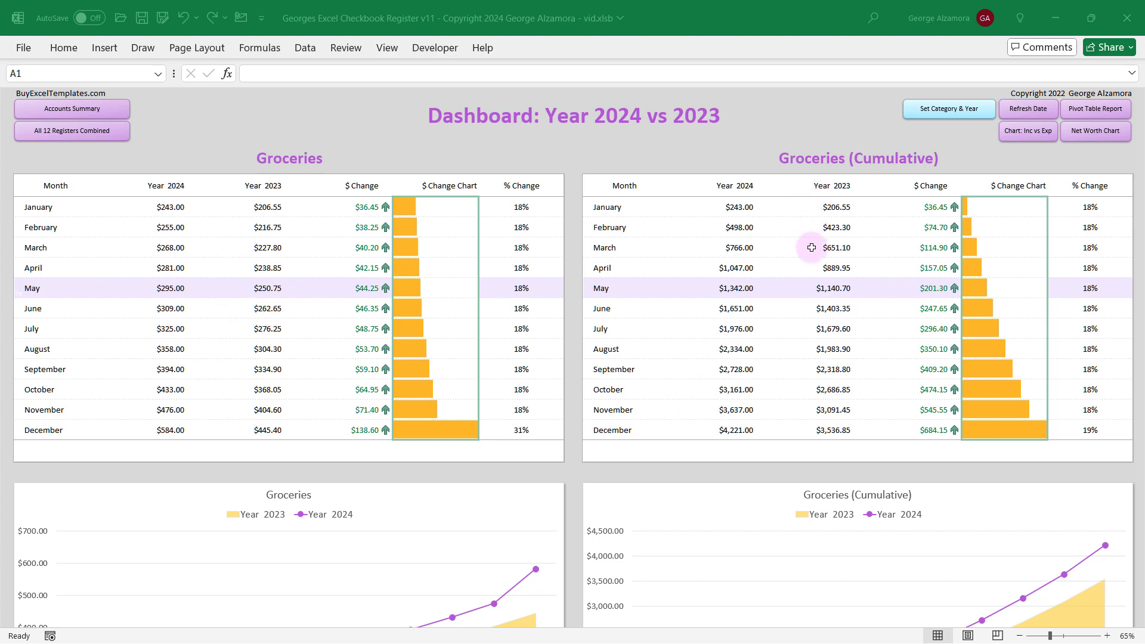
Examine the Groceries monthly and cumulative comparison charts and the percent change charts, then return to the start of the dashboard.
scroll(738, 486, down, 1)
scroll(739, 486, down, 1)
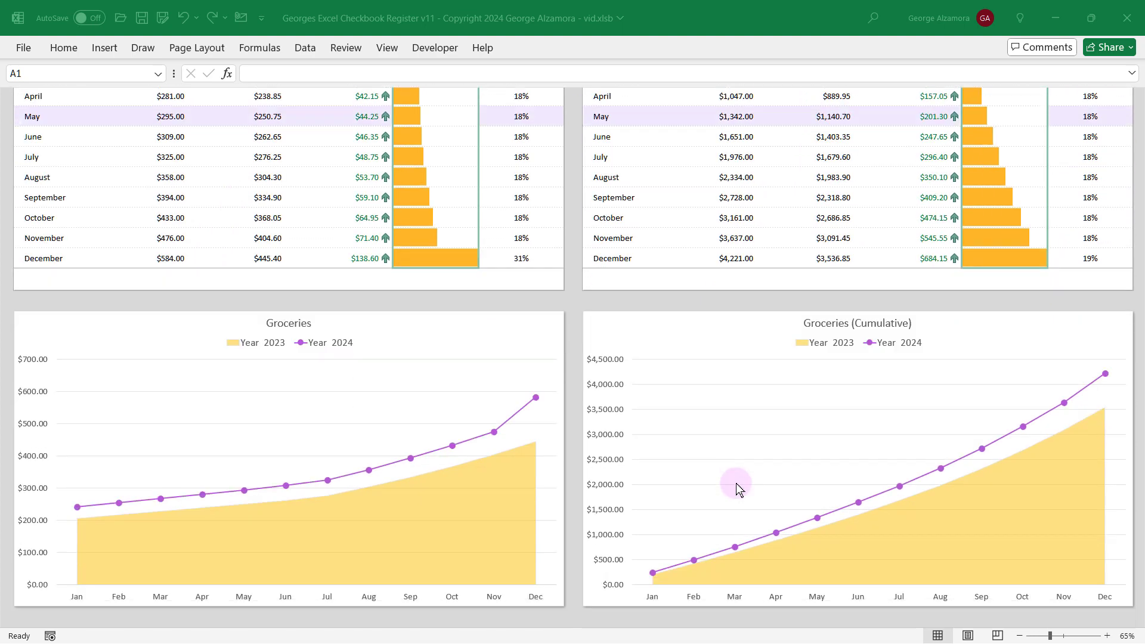
scroll(738, 486, down, 1)
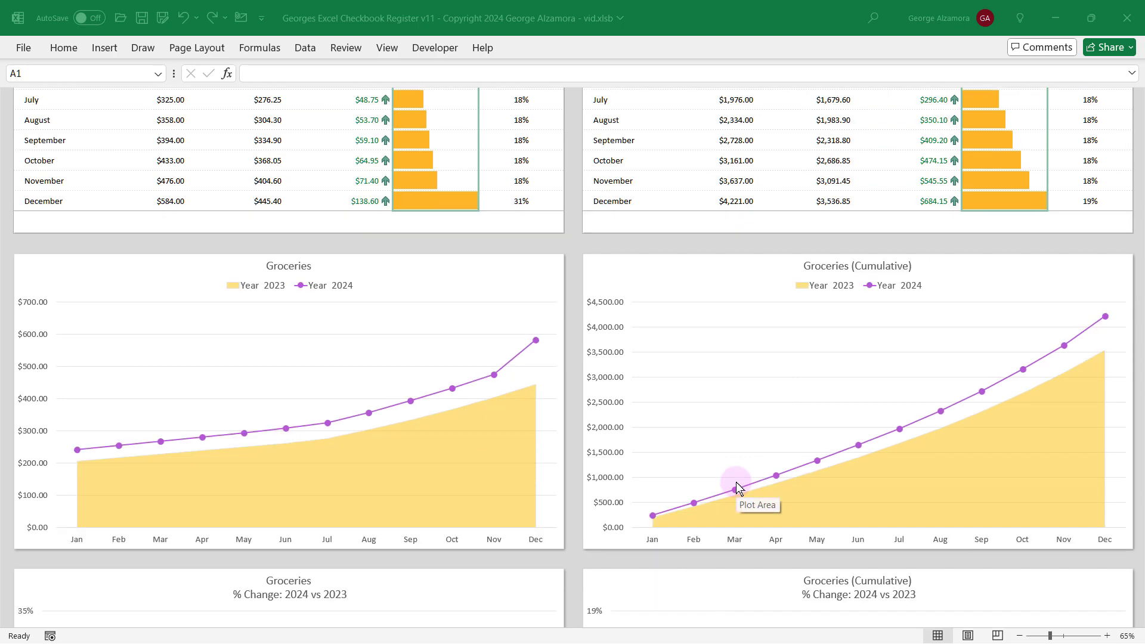
scroll(737, 486, down, 2)
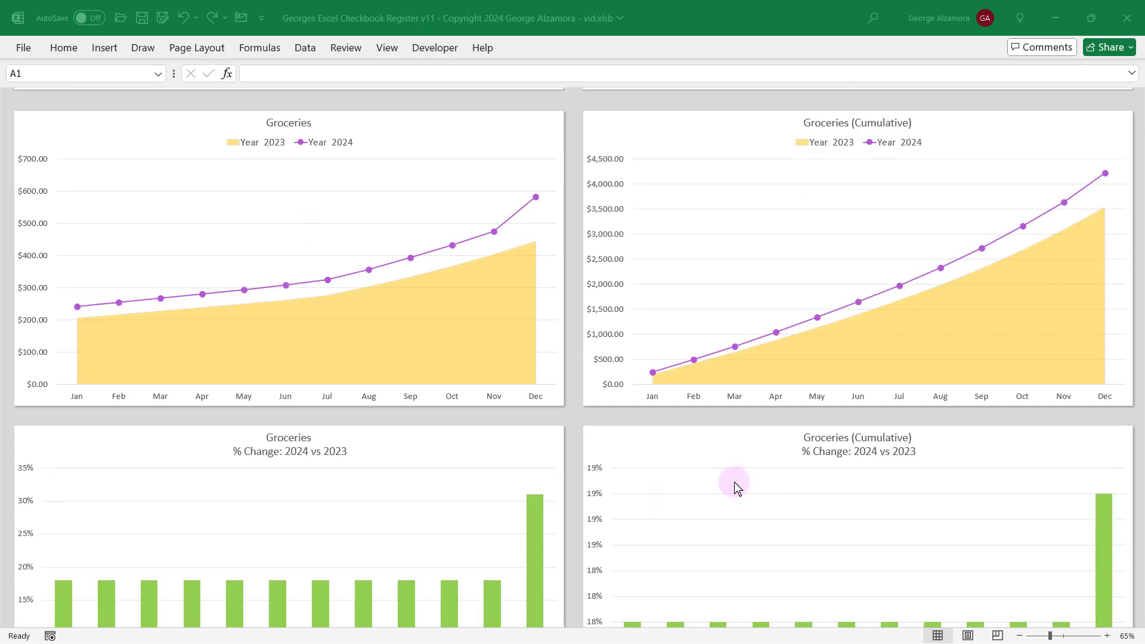
scroll(737, 486, down, 1)
scroll(737, 486, down, 1)
scroll(730, 474, up, 6)
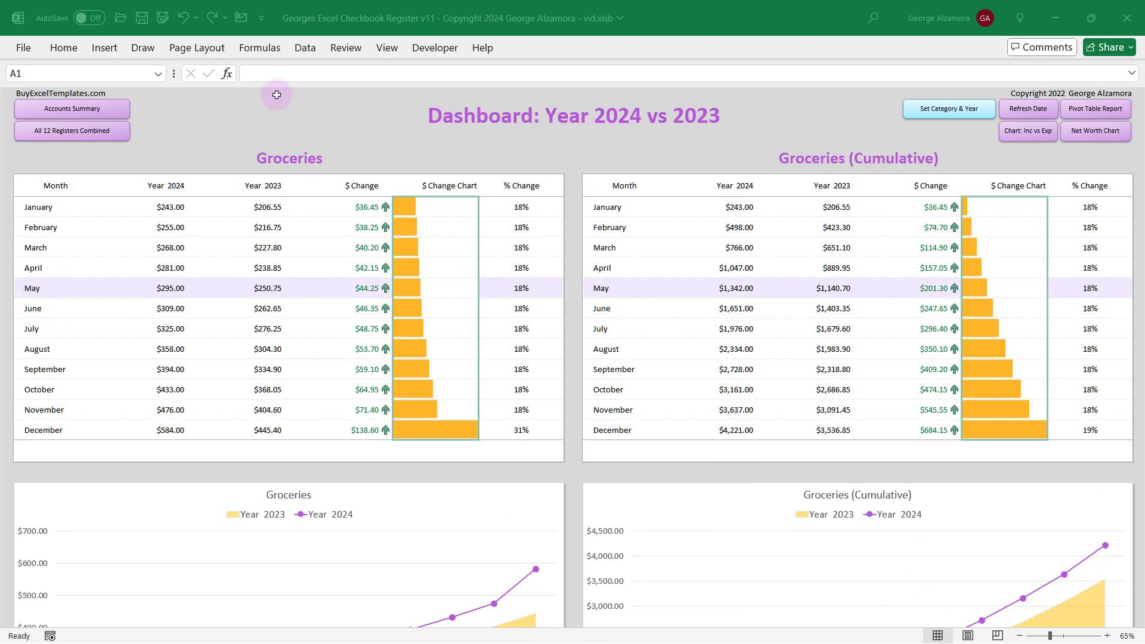
Go back to Accounts Summary, open the combined transactions of all 12 registers, and move a few rows below the last transaction.
click(108, 111)
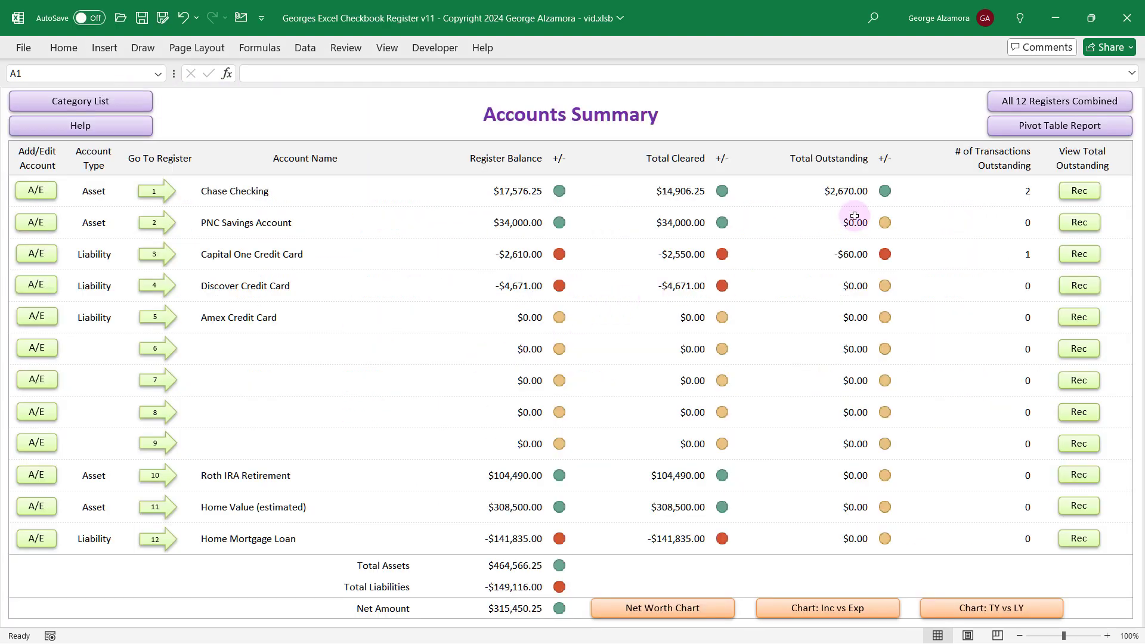
click(1041, 109)
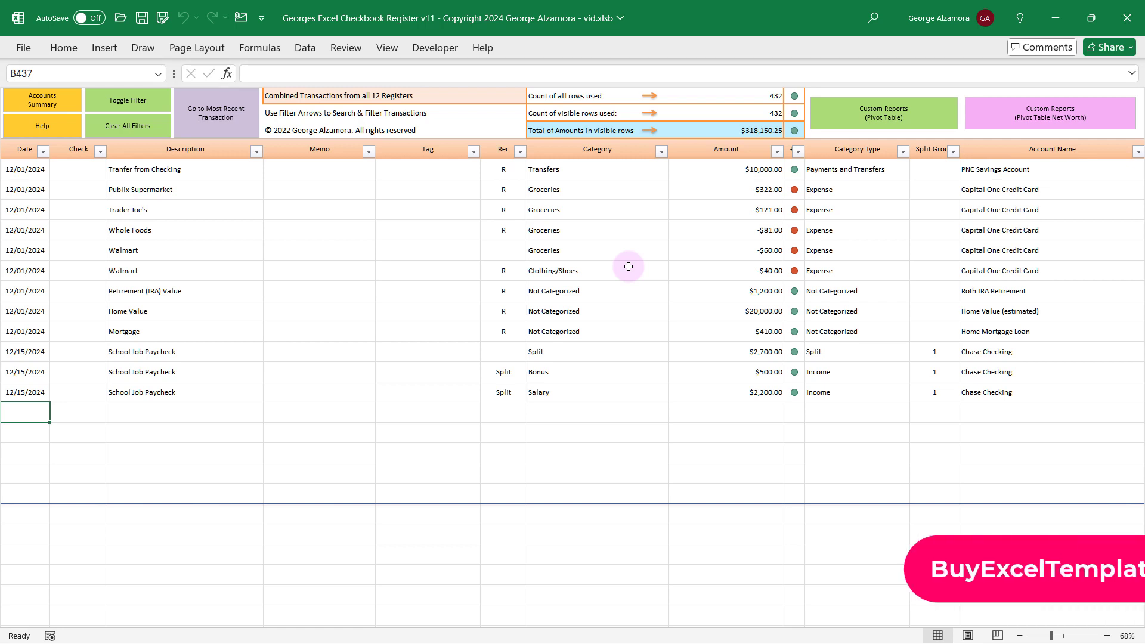
key(Down)
key(Down)
key(Down)
key(Down)
key(Down)
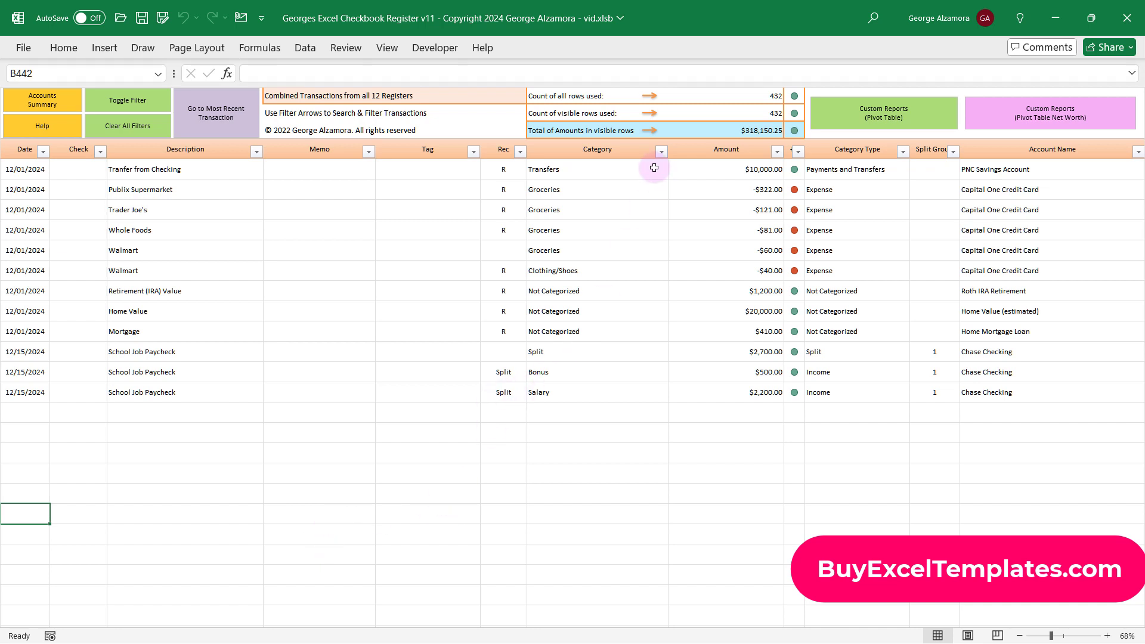
Filter the Category column of the combined register to show only Groceries transactions.
click(662, 152)
click(566, 327)
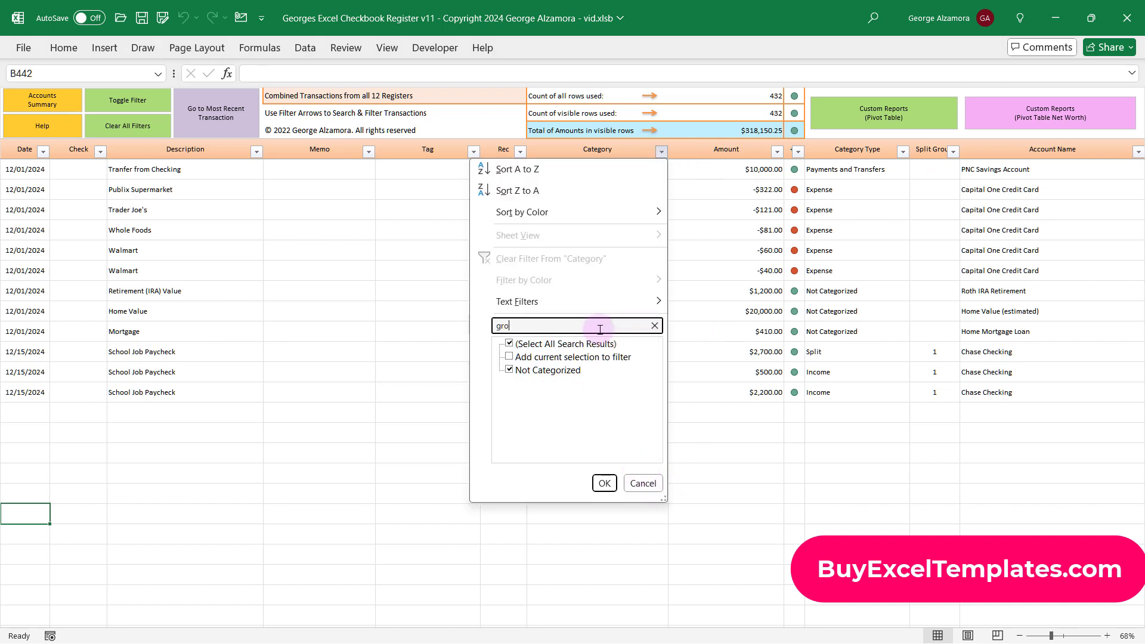
text(groceries)
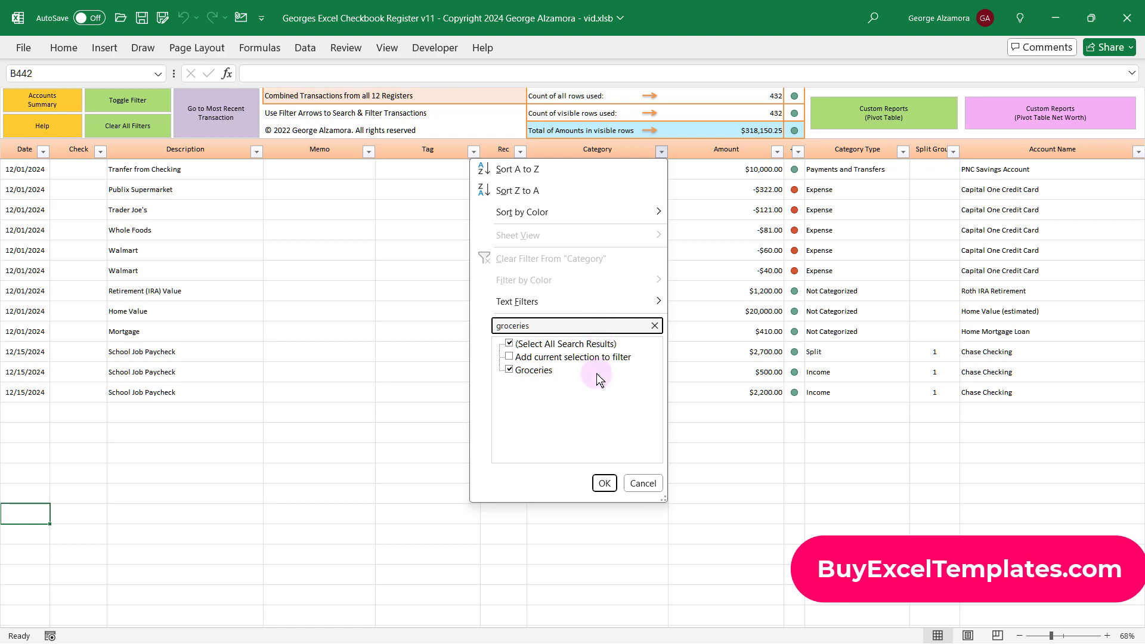
click(604, 483)
scroll(596, 428, up, 3)
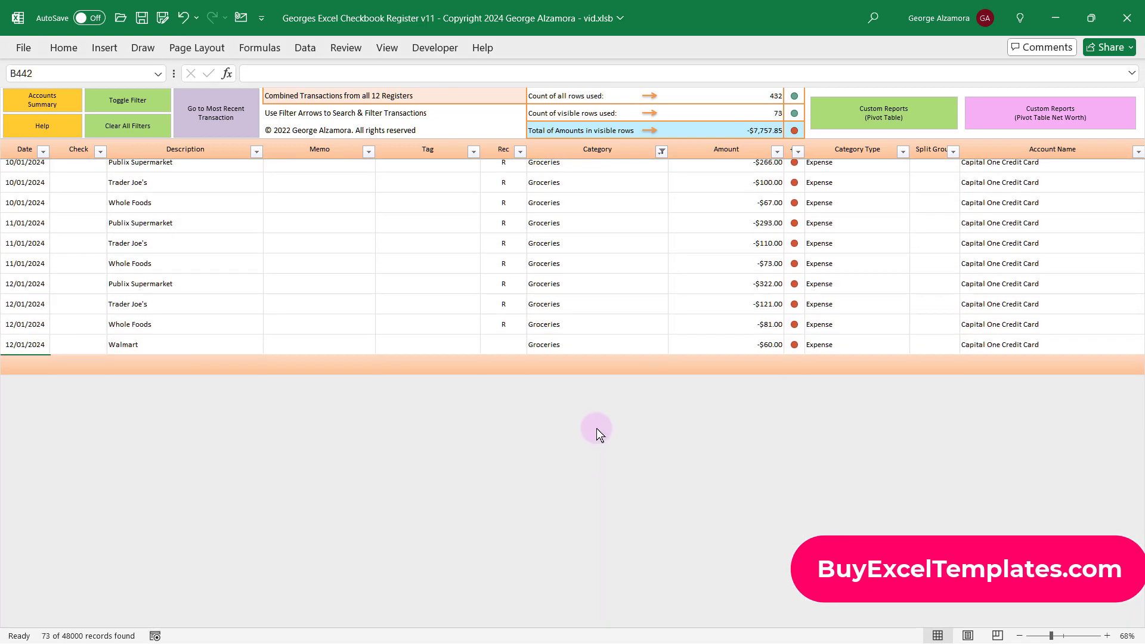
Check the filter choices available for the Account Name and Date columns of the combined register without applying any.
click(1137, 152)
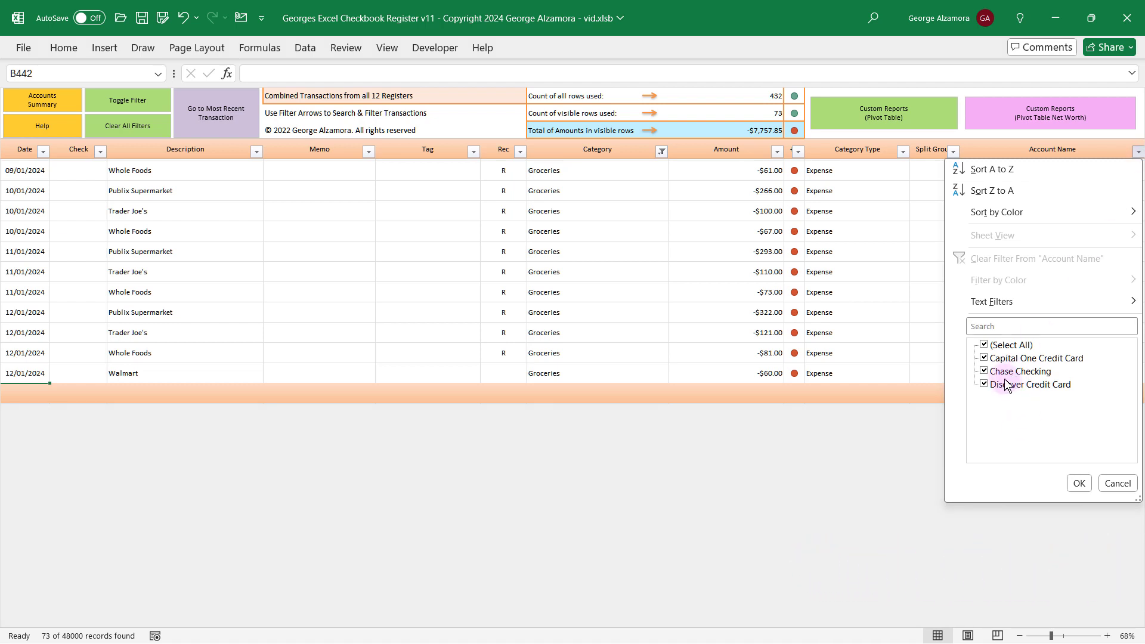
click(1111, 486)
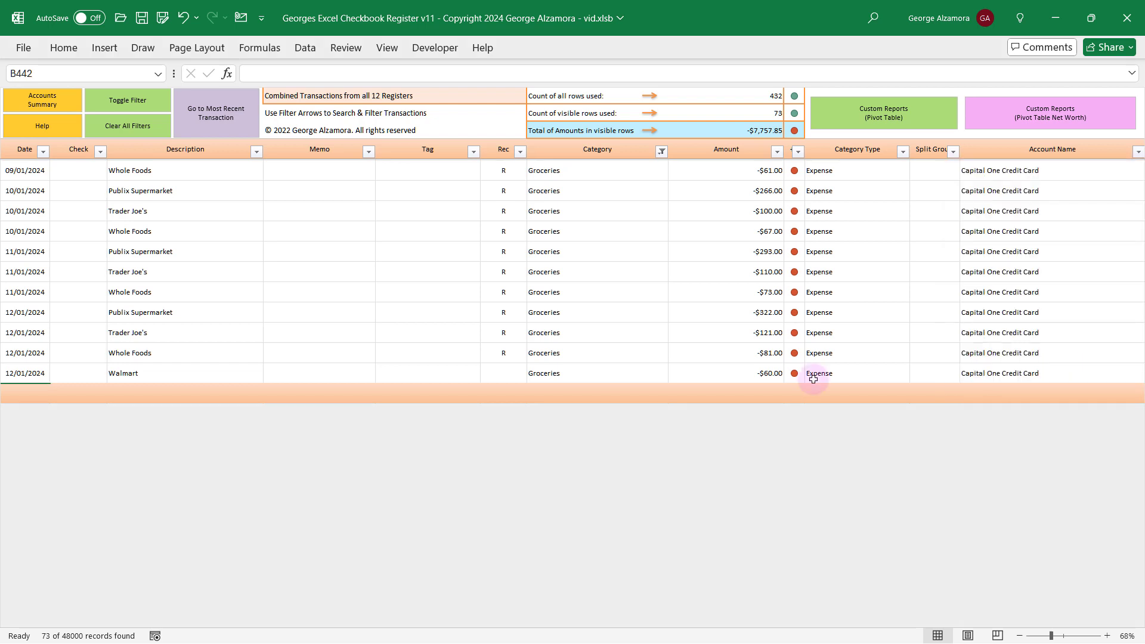
click(43, 152)
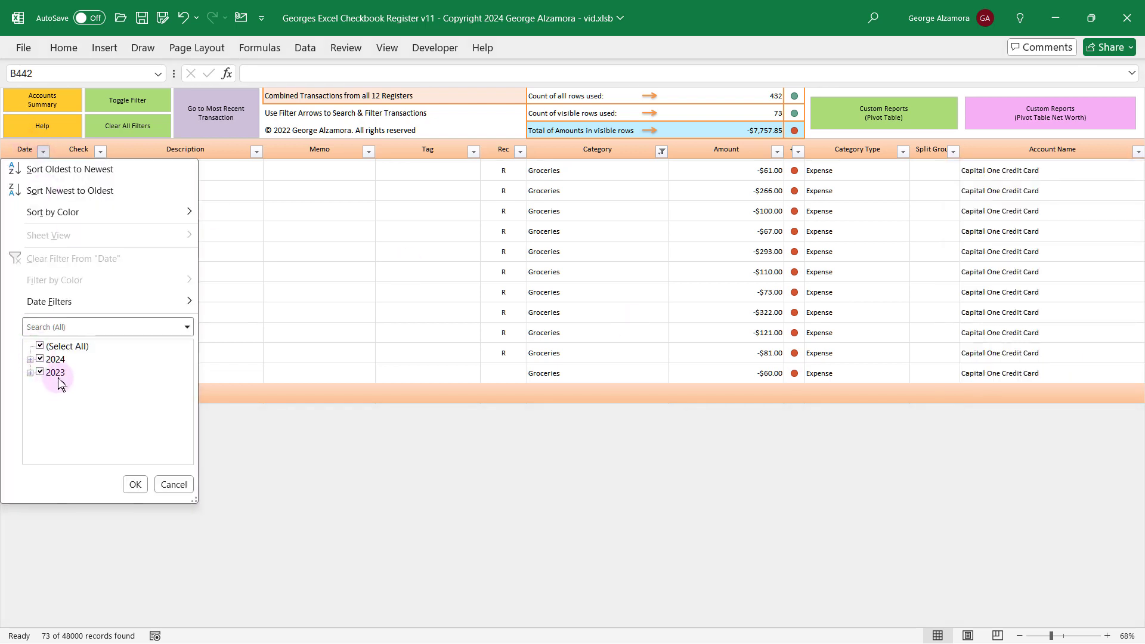
click(170, 485)
Highlight the total of amounts in visible rows for the filtered Groceries transactions.
click(302, 254)
drag(541, 131, 777, 131)
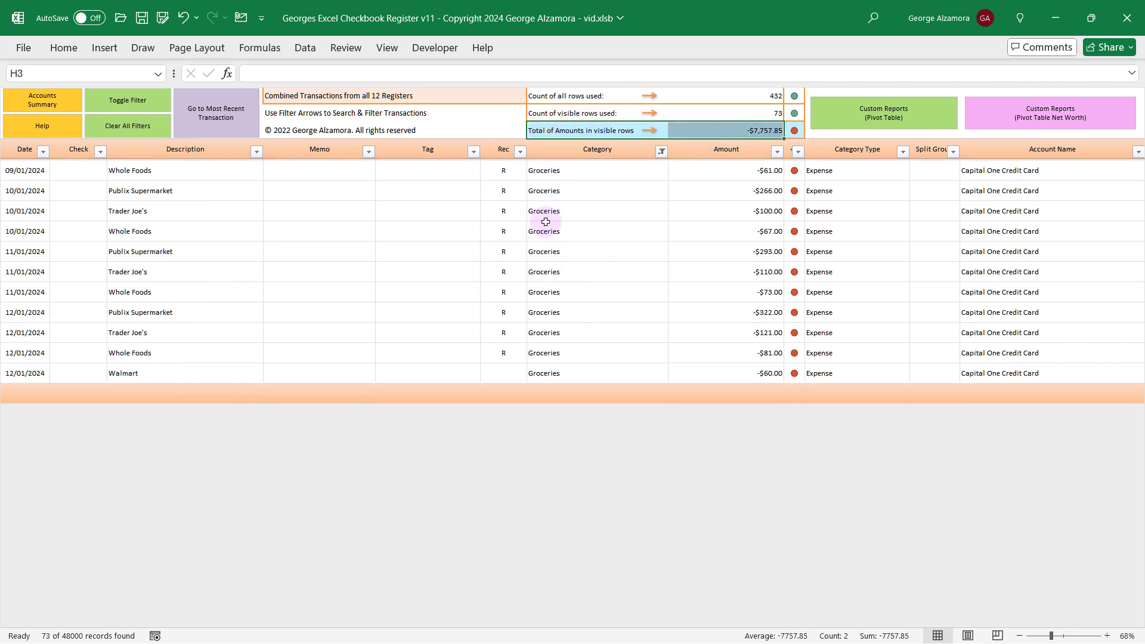
click(737, 132)
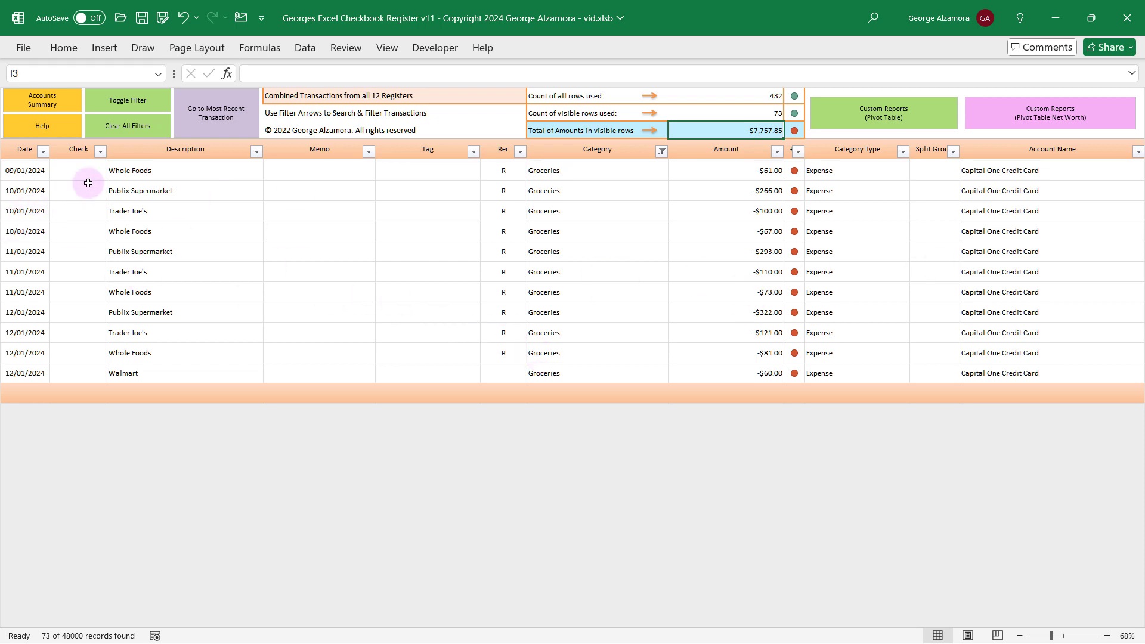
Clear all filters from the combined register and select a blank Check cell below the last transaction.
click(133, 134)
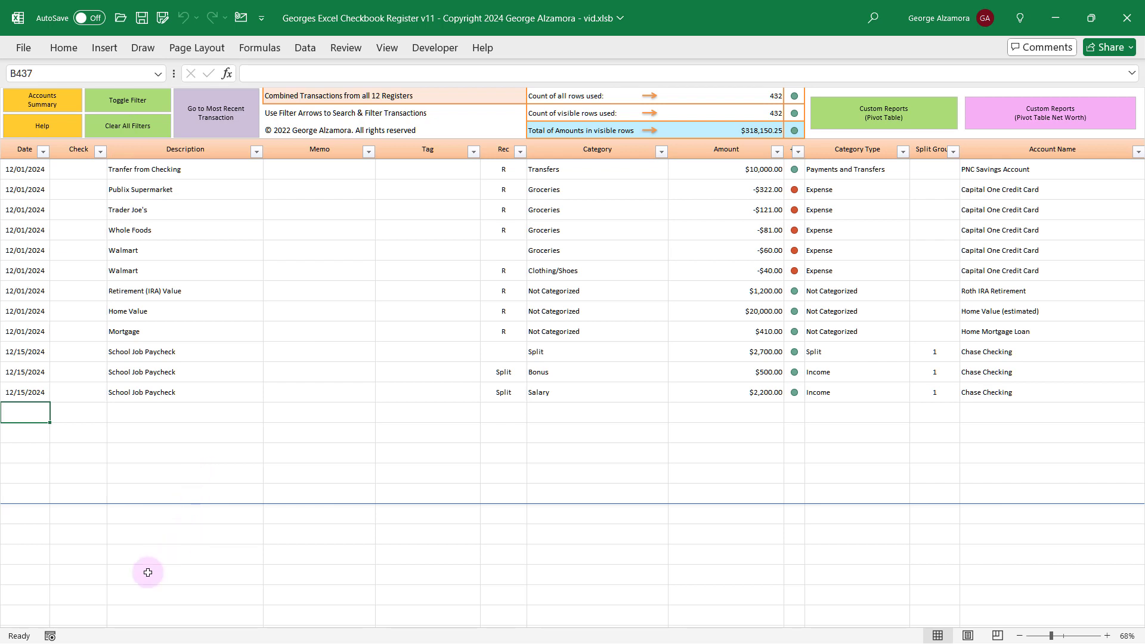
click(65, 532)
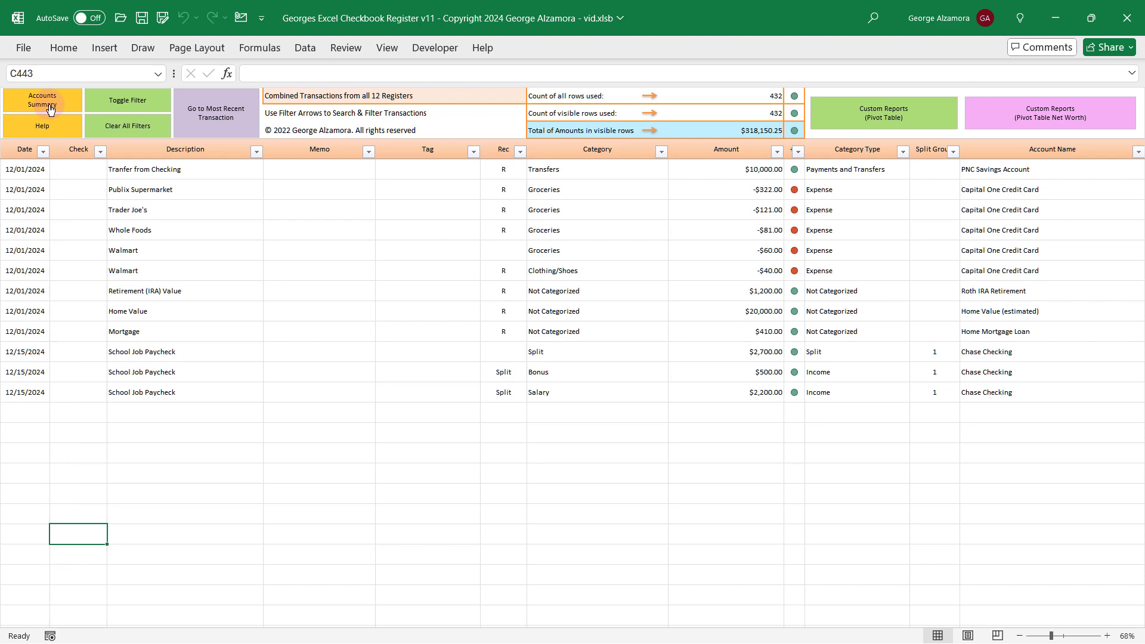
Return to Accounts Summary, open the Pivot Table Report, and select a blank cell just above the pivot table.
click(50, 109)
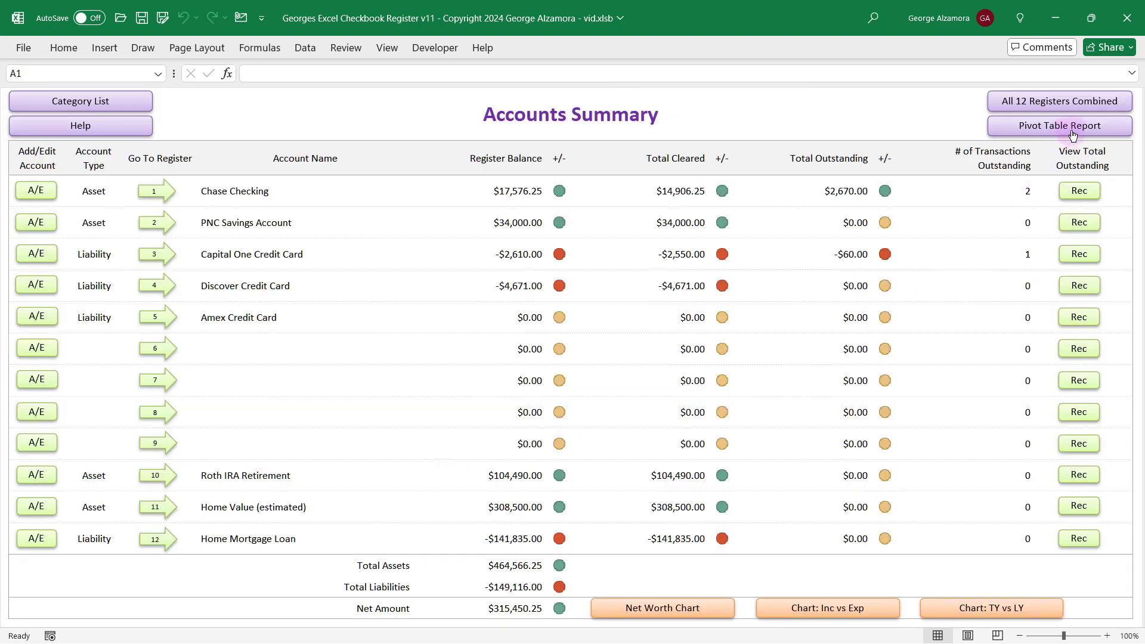
click(1110, 132)
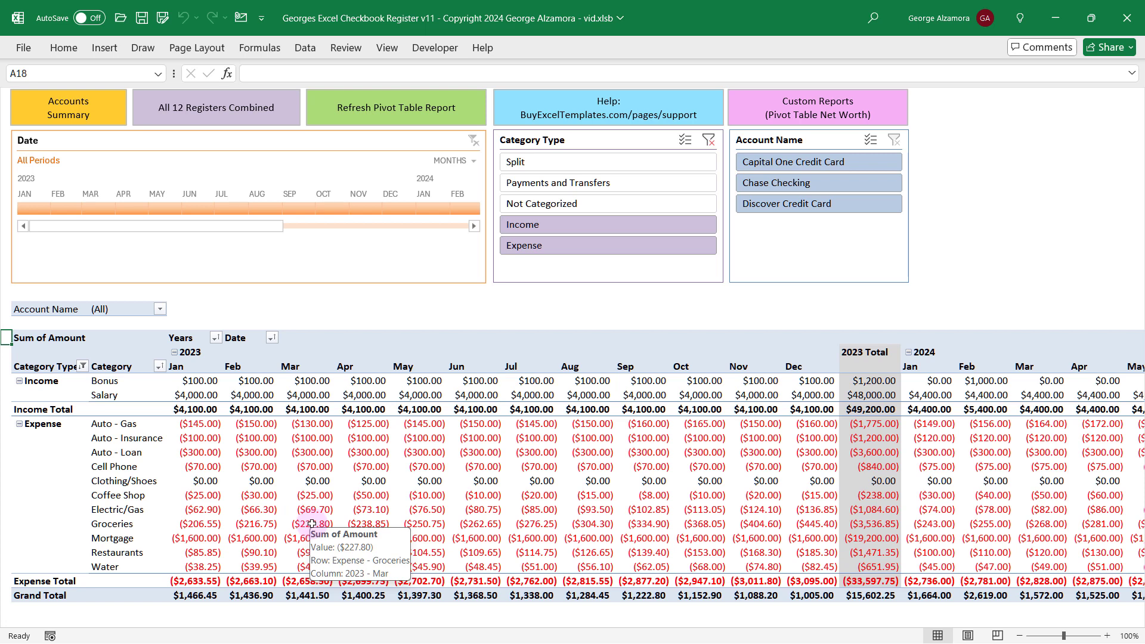
click(358, 338)
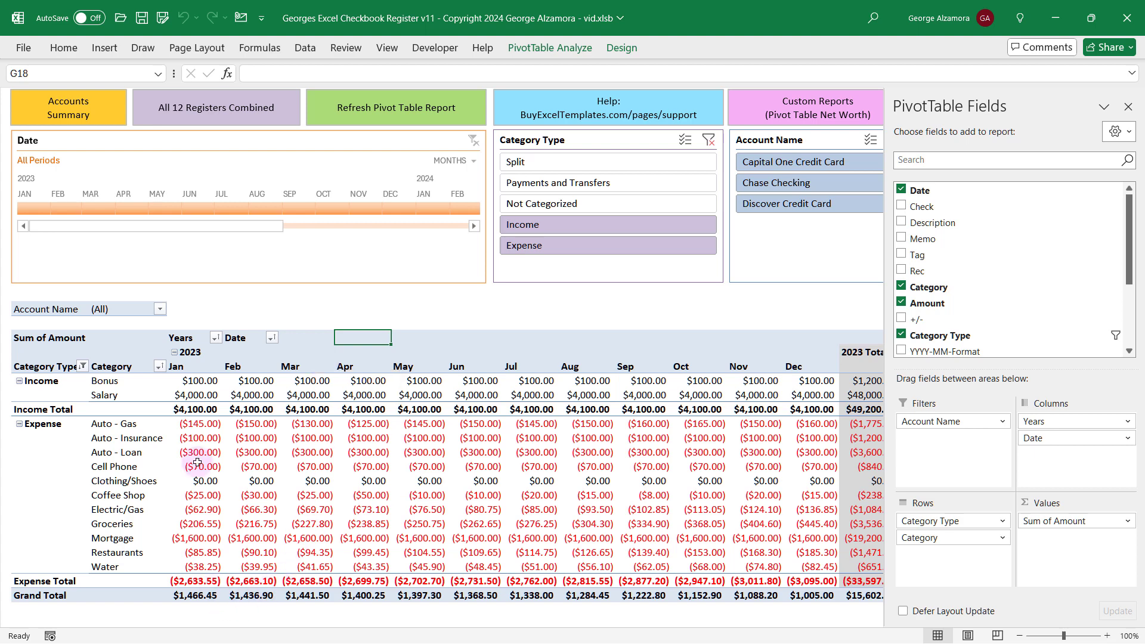
click(215, 310)
Examine the pivot table's monthly income and expense columns through the 2024 Total and Grand Total, and return to the first column.
key(Left)
key(Left)
key(Right)
key(Right)
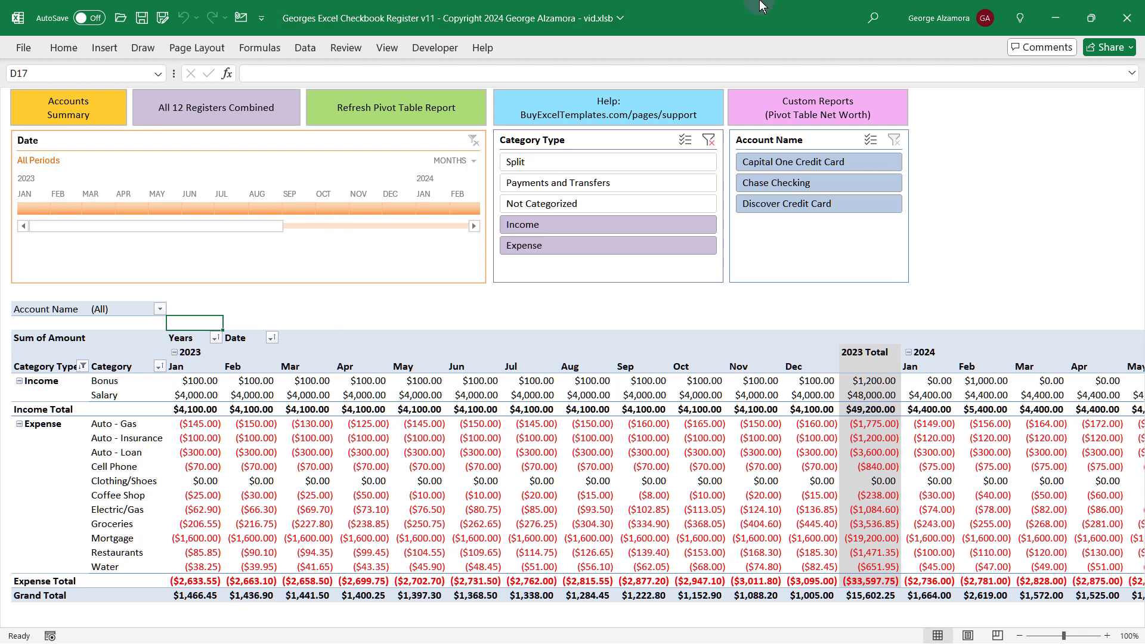
key(Right)
key(Right)
key(Right)
key(Right)
key(Right)
key(Right)
key(Right)
key(Right)
key(Right)
key(Right)
key(Right)
key(Right)
key(Right)
key(Right)
key(Right)
key(Right)
key(Right)
key(Right)
key(Right)
key(Right)
key(Right)
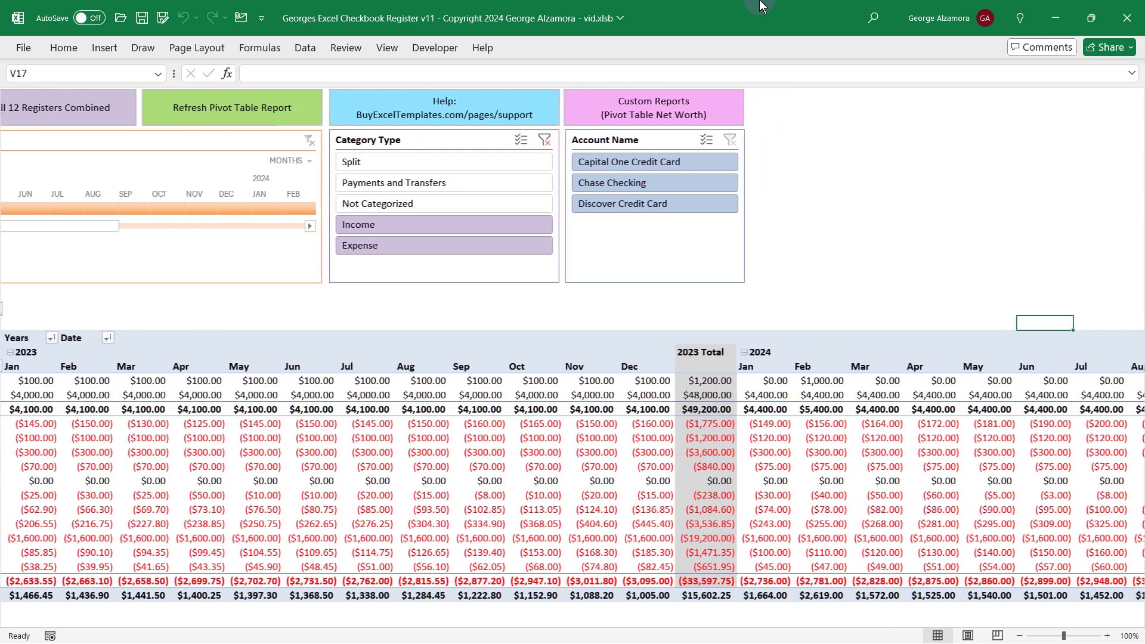
key(Right)
key(Right)
key(Right)
key(Right)
key(Right)
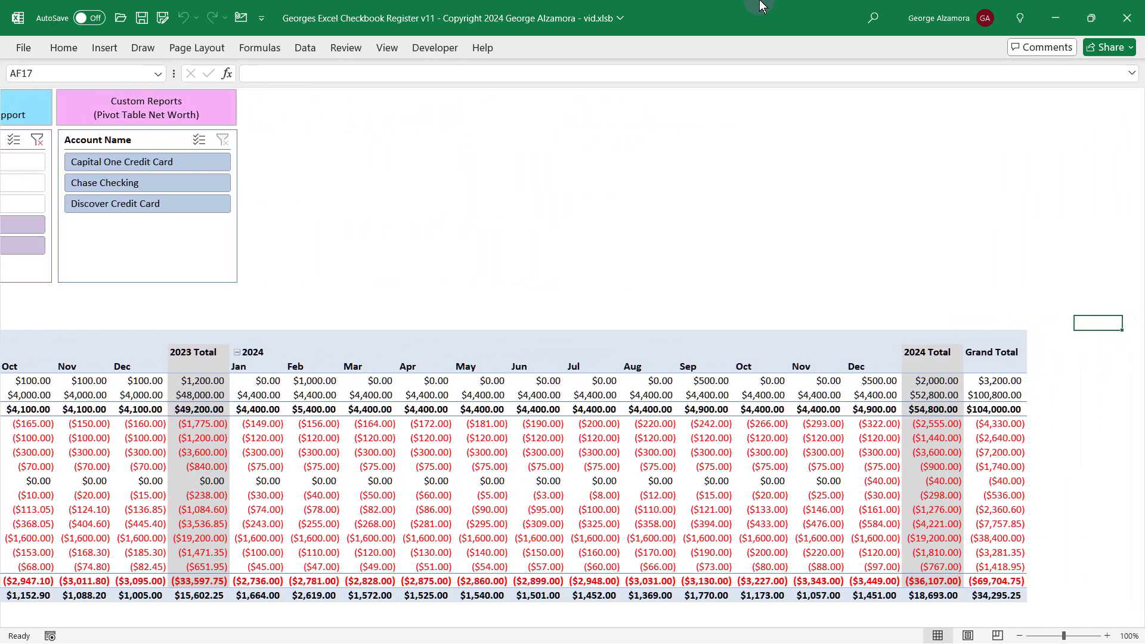
key(Left)
key(Right)
key(Left)
key(Left)
key(Left)
key(Left)
key(Left)
key(Left)
key(Left)
key(Left)
key(Left)
key(Left)
key(Left)
key(Left)
key(Left)
key(Left)
key(Left)
key(Left)
key(Left)
key(Left)
key(Left)
key(Left)
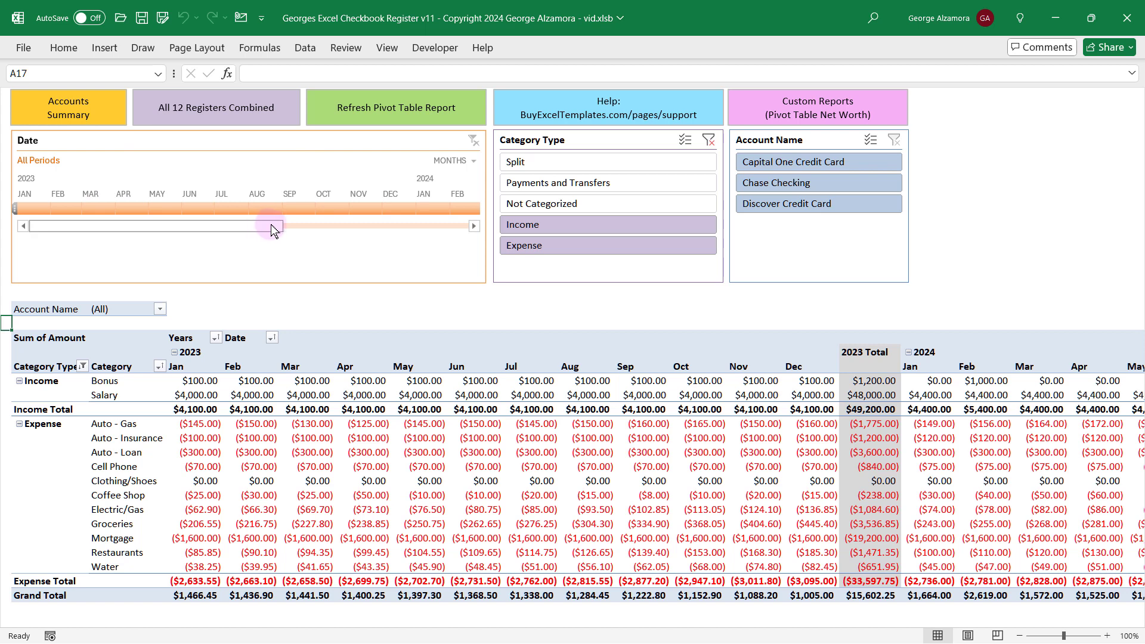
Filter the pivot table by quarter on the Date timeline to Q1 2024, extend it to Q1–Q2 2024, and clear the date filter.
drag(271, 225, 318, 230)
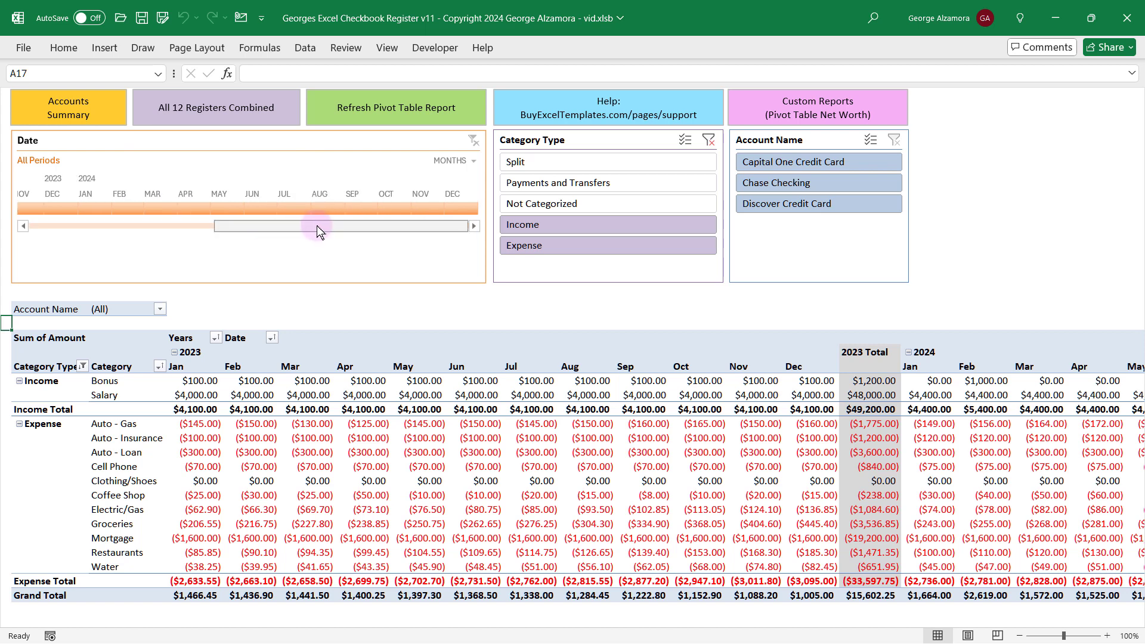
click(456, 161)
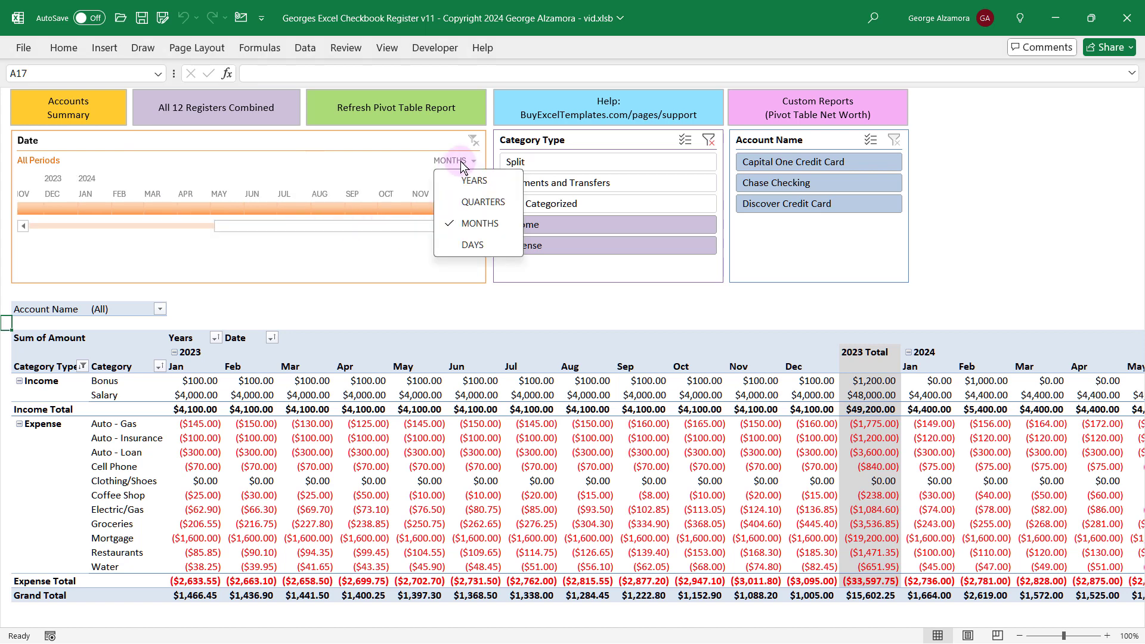
click(473, 203)
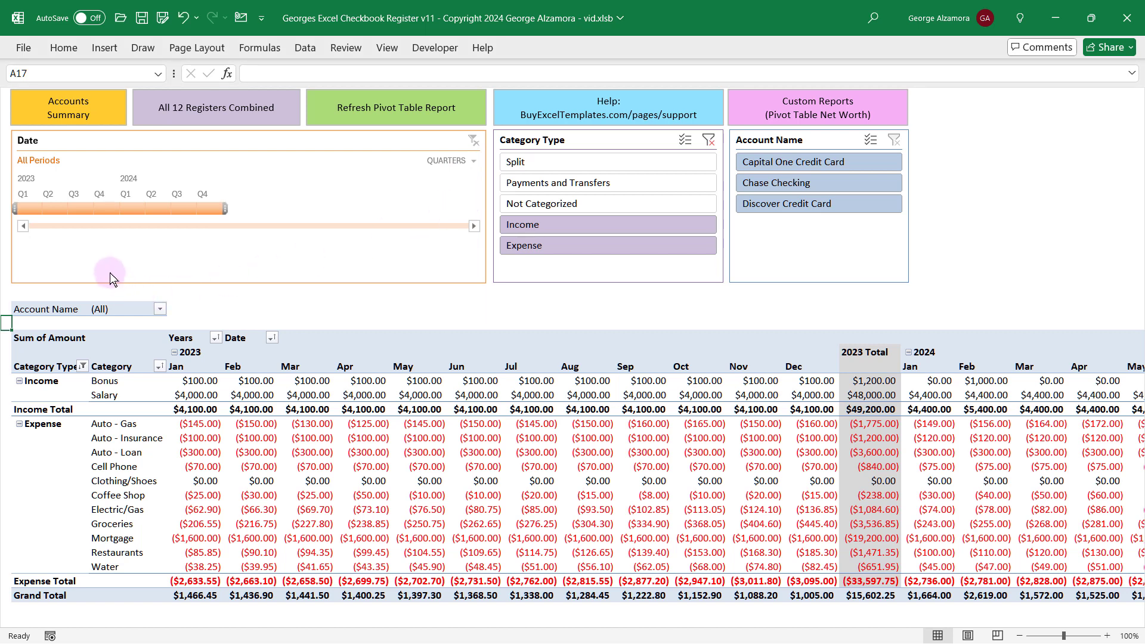
click(126, 205)
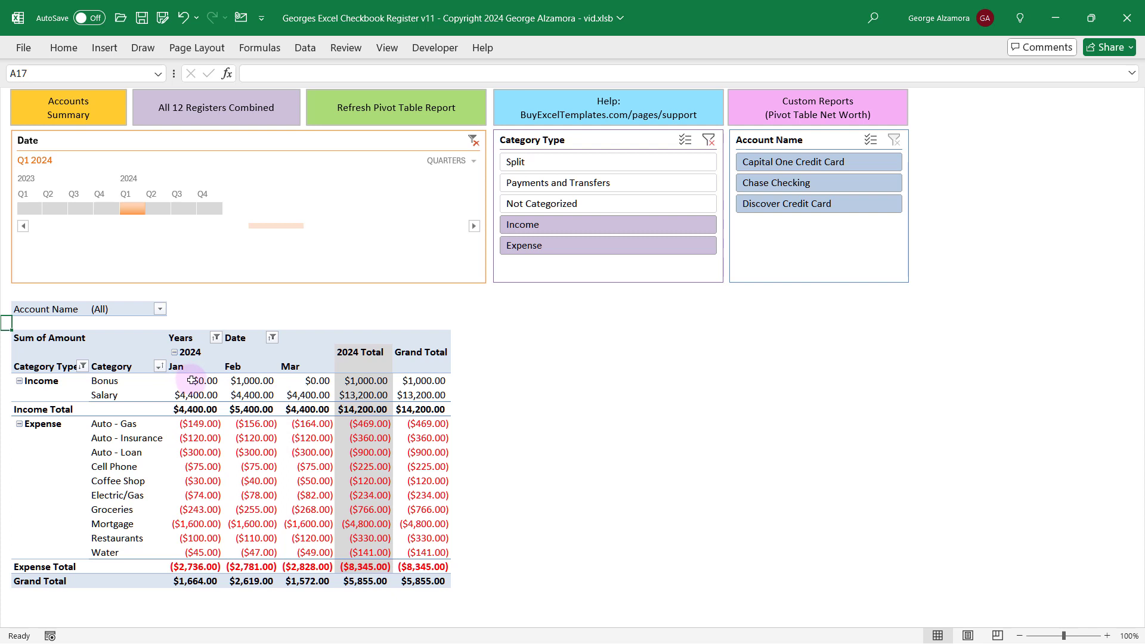
mouse_move(187, 381)
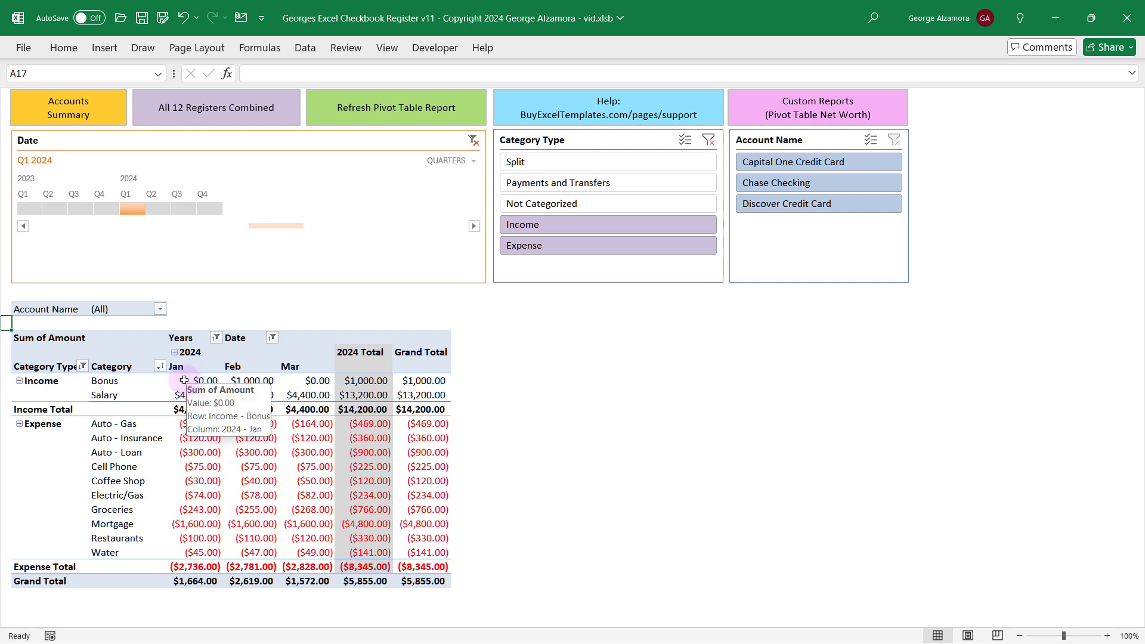
drag(149, 206, 162, 206)
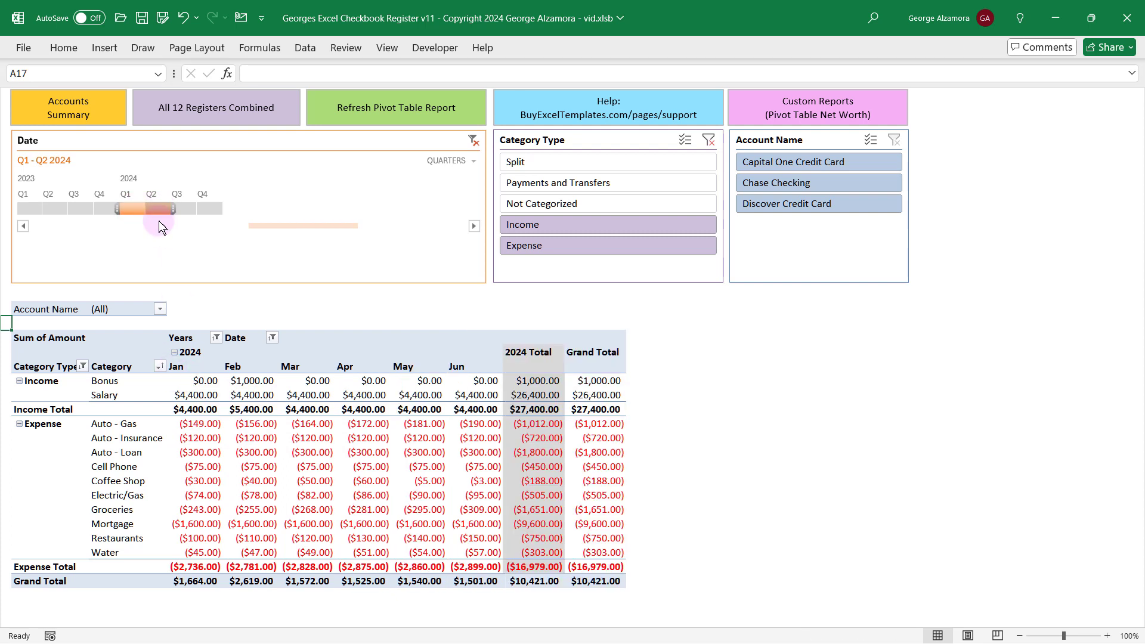
click(473, 143)
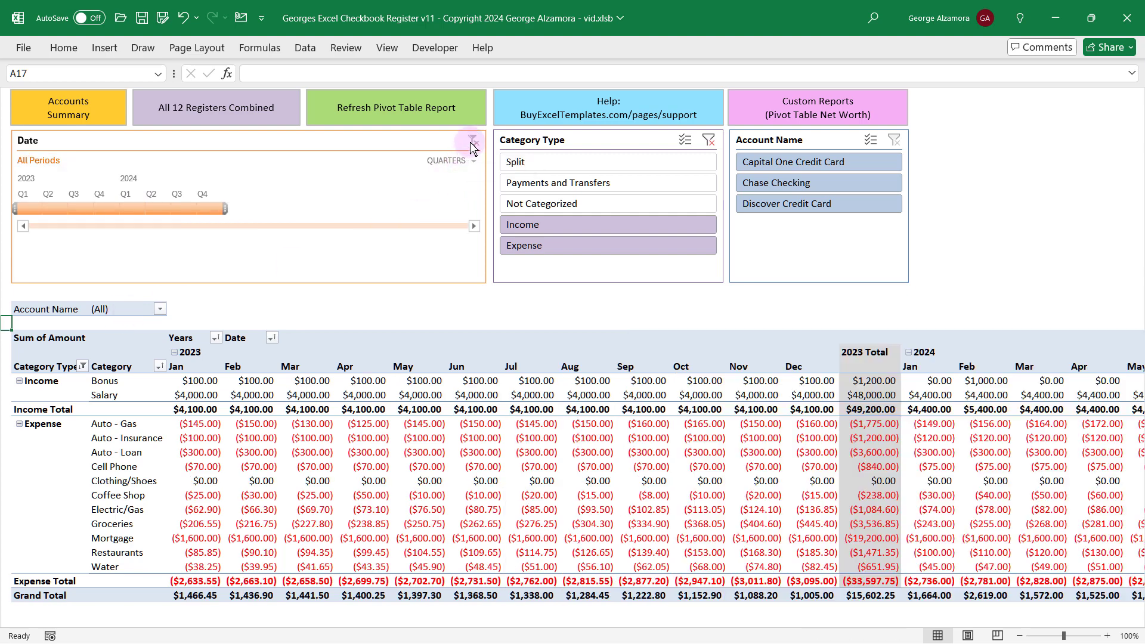
Switch the Date timeline to days and browse back to August 2024 and forward to the end of December 2024.
click(473, 162)
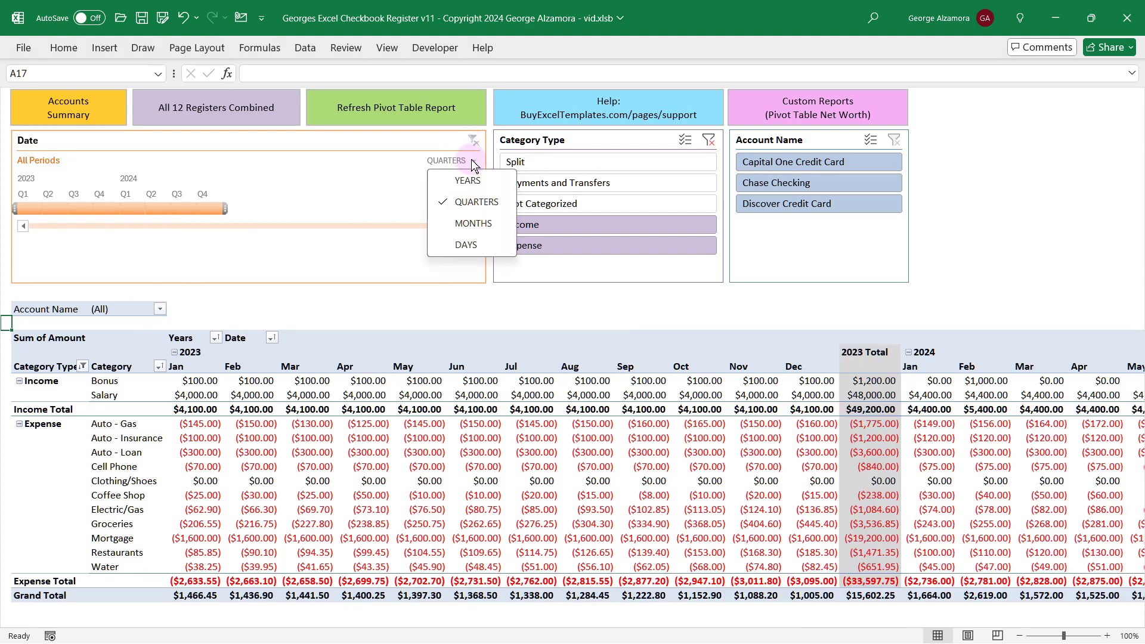
click(470, 246)
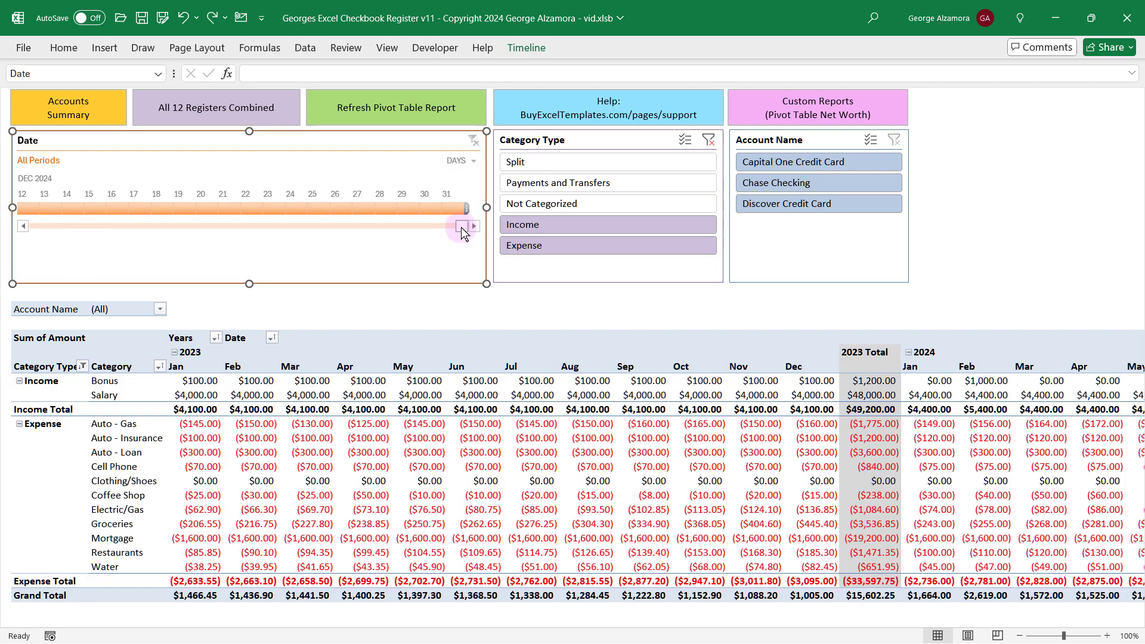
drag(460, 227, 379, 226)
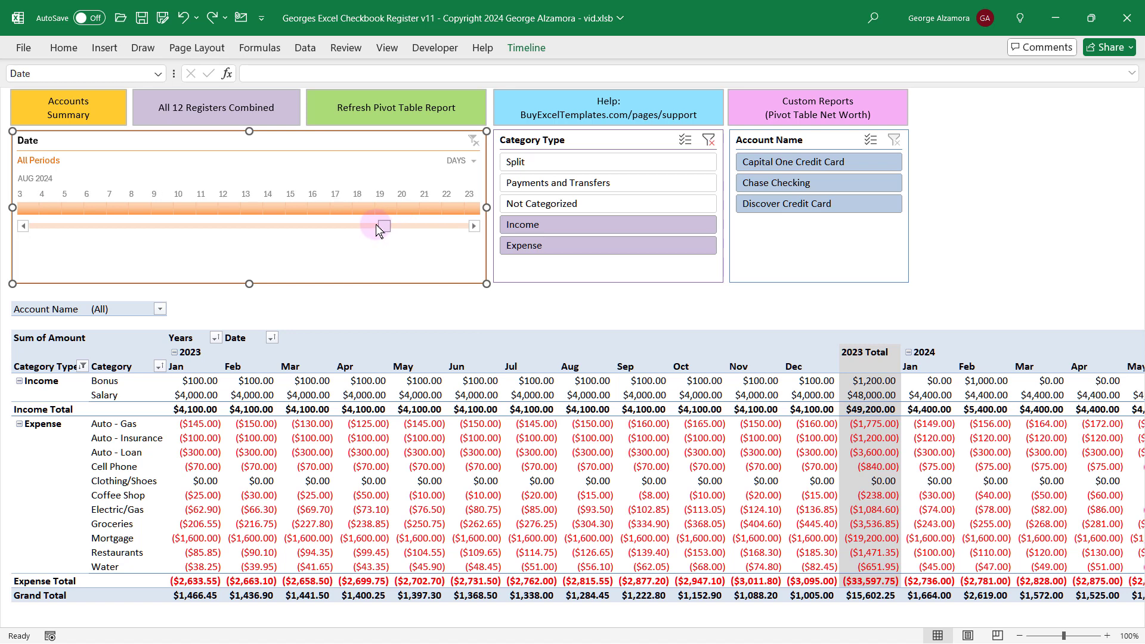
drag(375, 225, 619, 224)
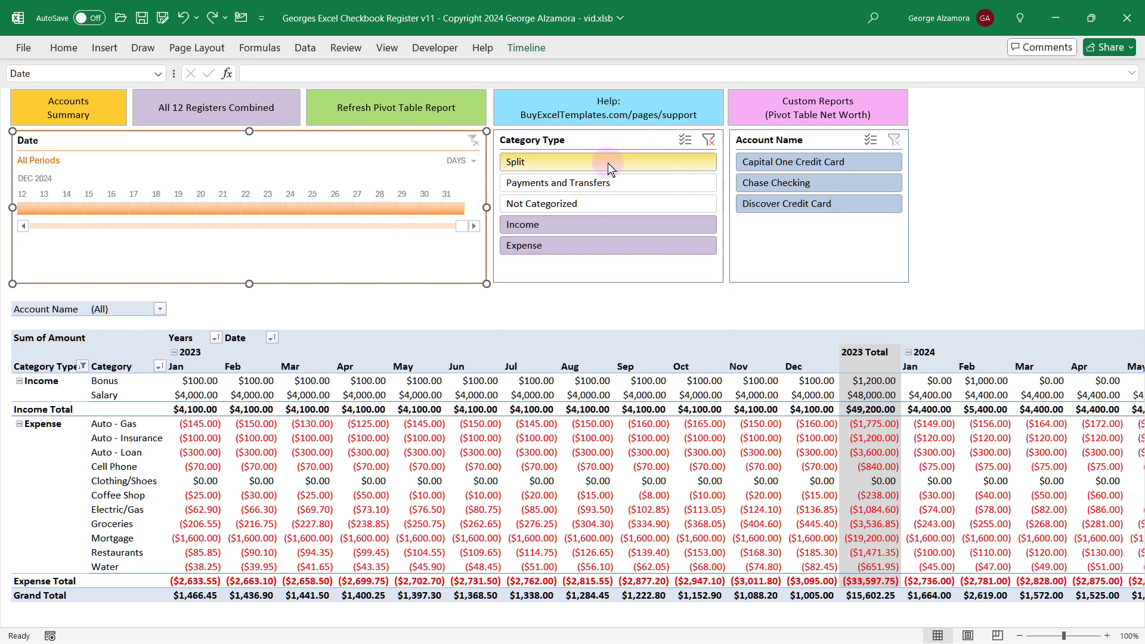
Filter the pivot table's category type to Income only, switch to Expense only, and include both Income and Expense again.
click(599, 222)
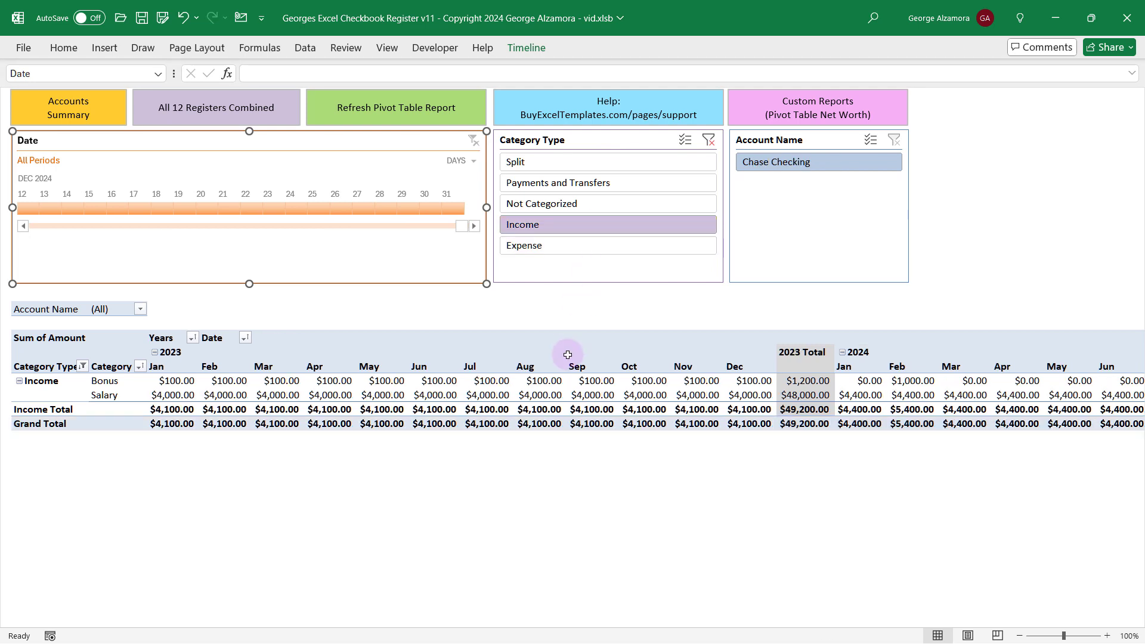
click(589, 247)
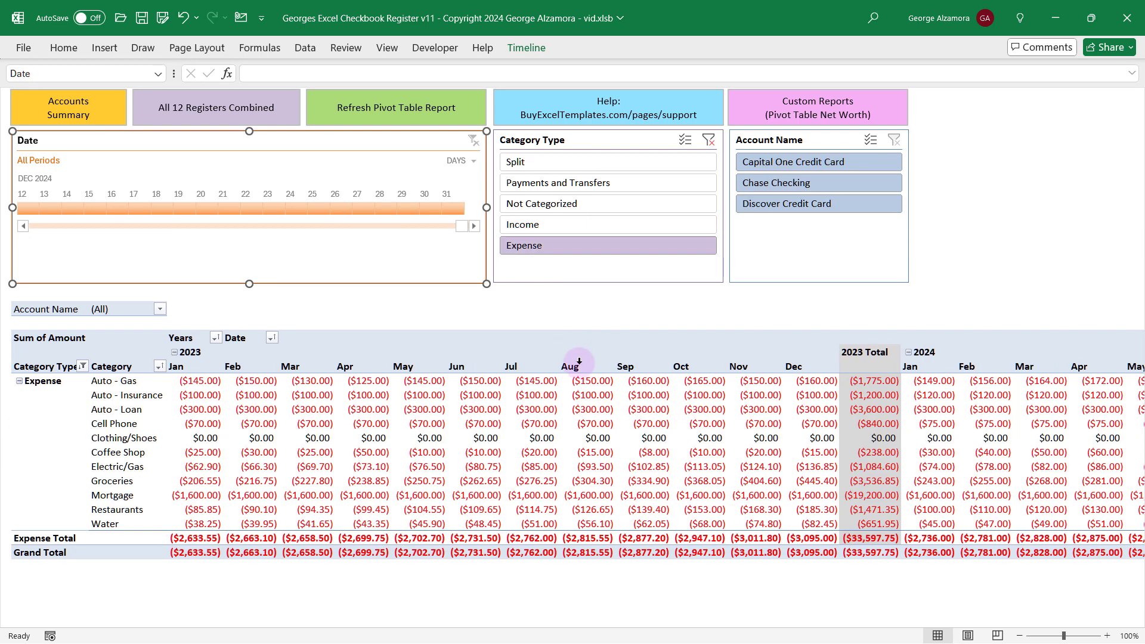
ctrl+click(598, 226)
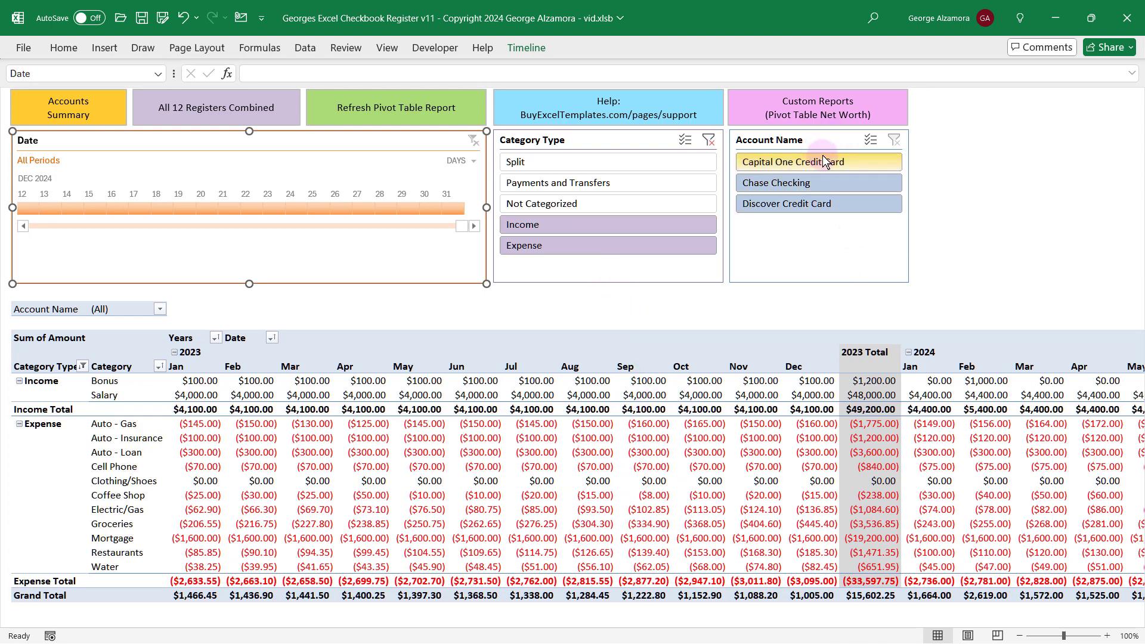
Filter the pivot table to the Discover Credit Card account and clear the account name filter.
click(792, 206)
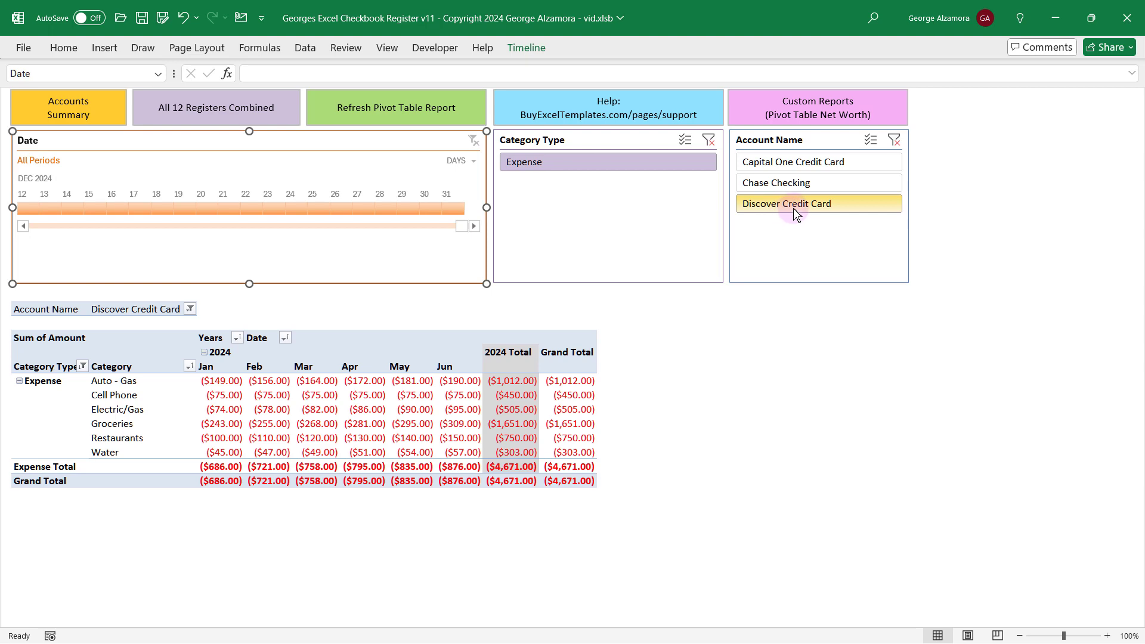
click(898, 143)
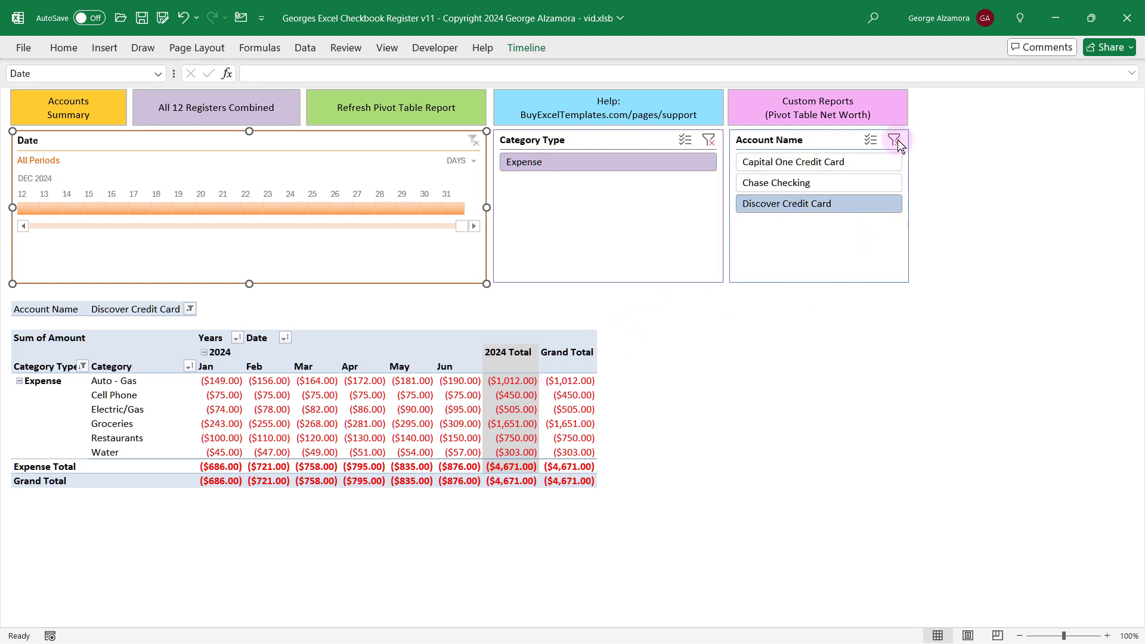
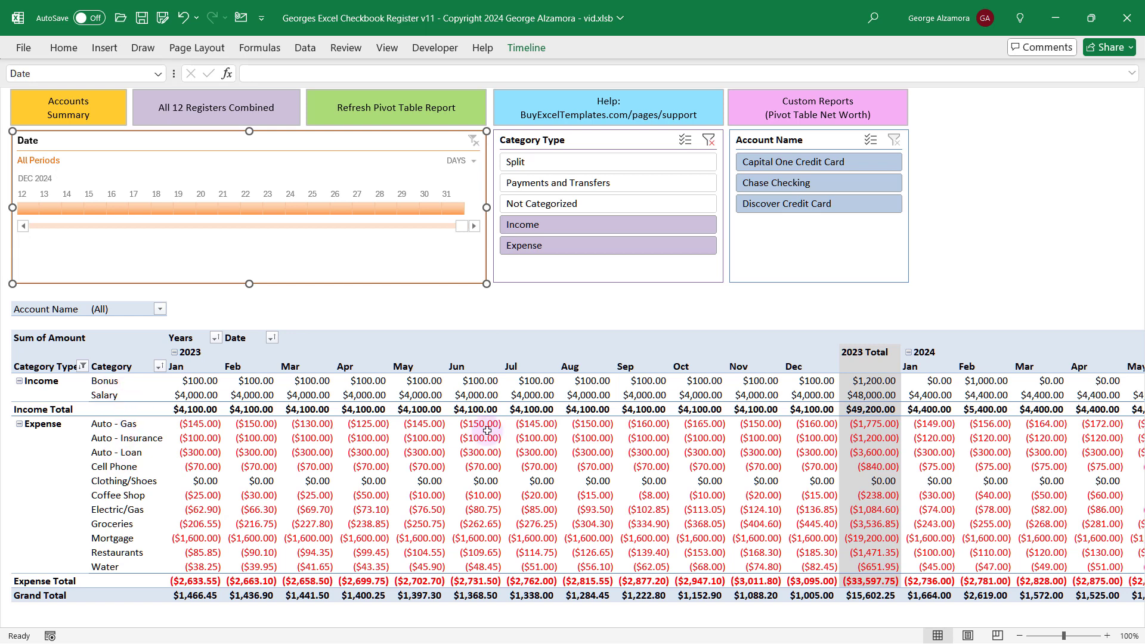
Add the Description field to the pivot table's rows below Category.
click(112, 394)
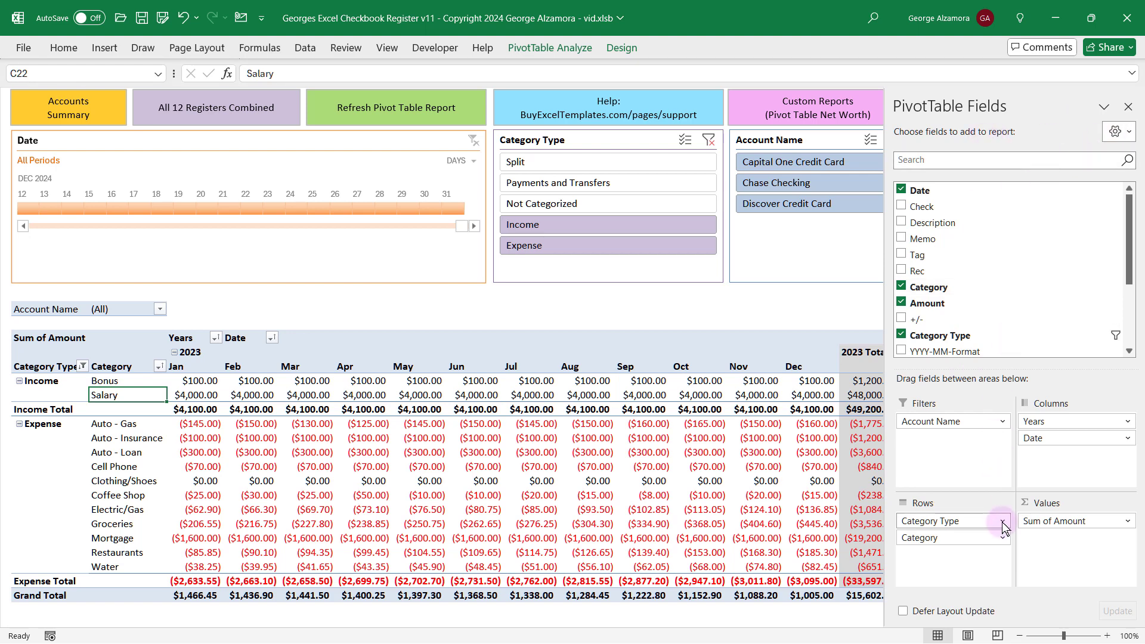
scroll(930, 256, down, 3)
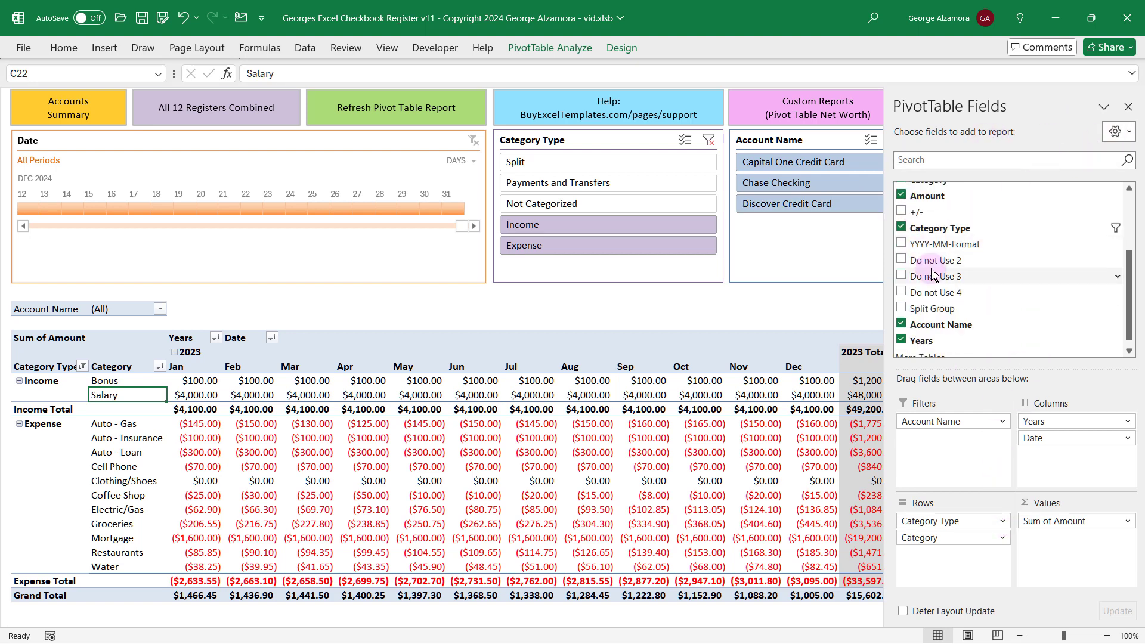
scroll(944, 276, up, 3)
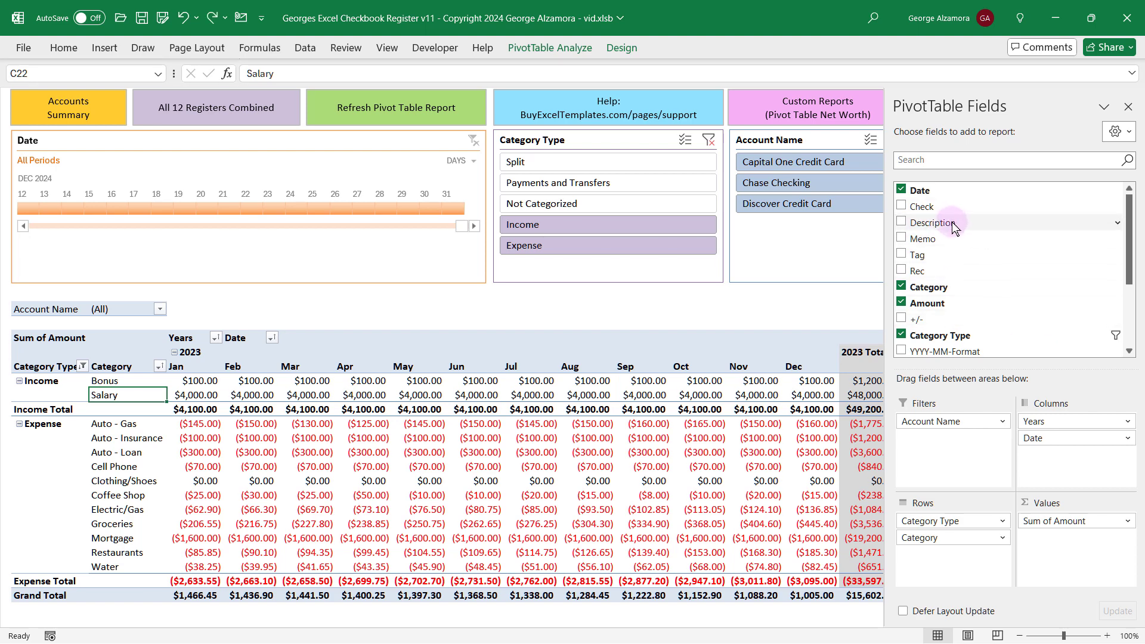
mouse_move(954, 230)
mouse_down()
mouse_move(945, 355)
mouse_move(966, 454)
mouse_move(966, 561)
mouse_up()
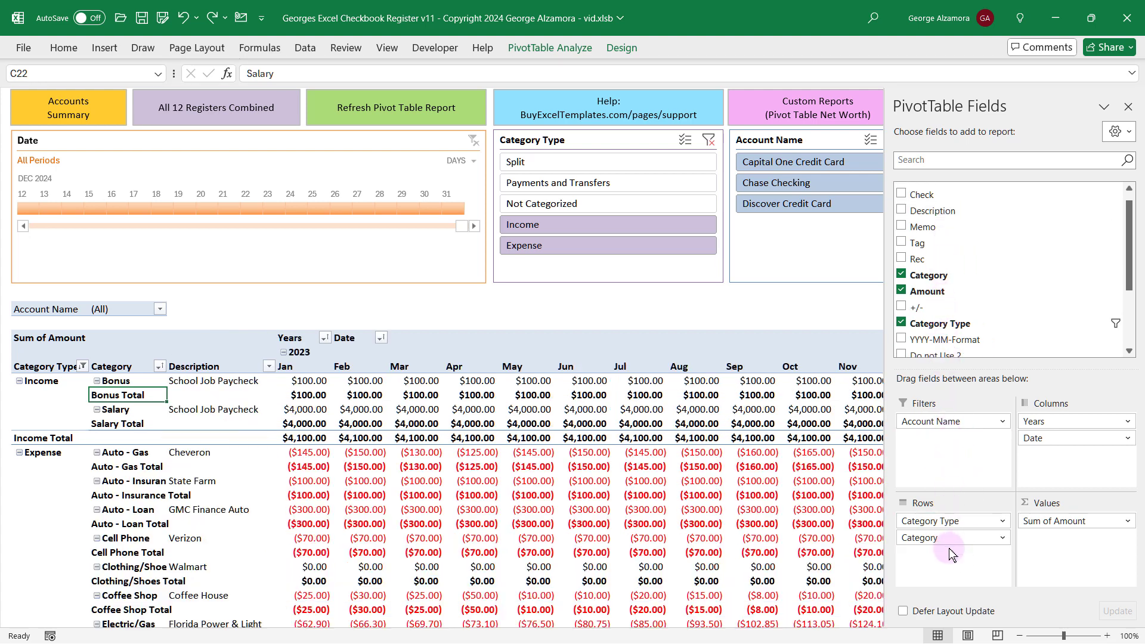
Collapse the entire Category field in the pivot table so the description rows are hidden.
click(133, 453)
right_click(131, 453)
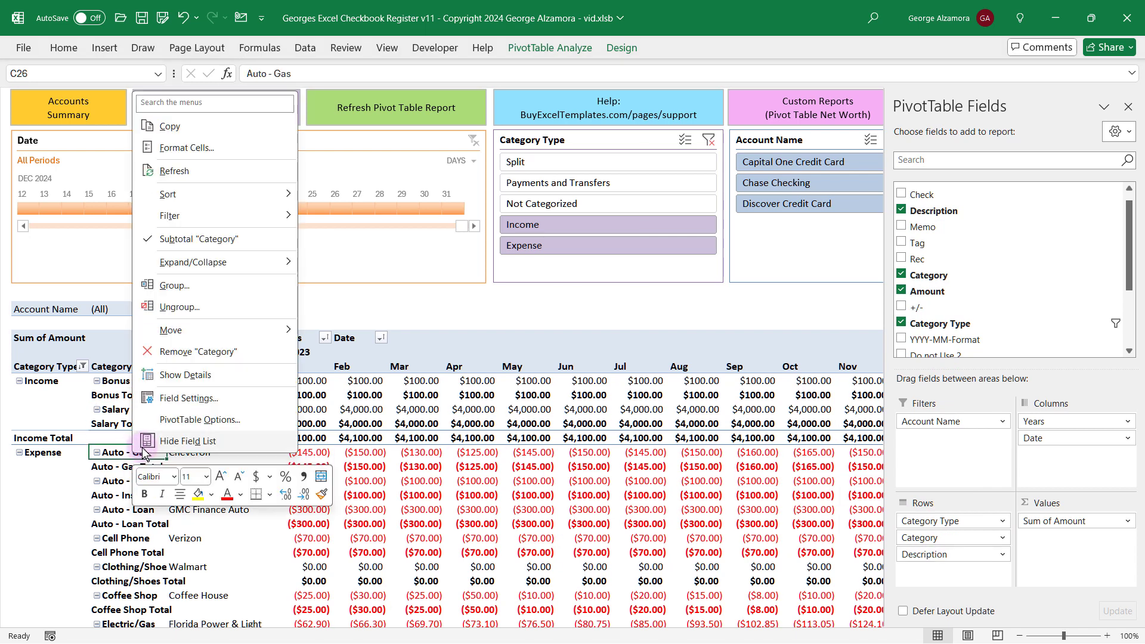
mouse_move(216, 269)
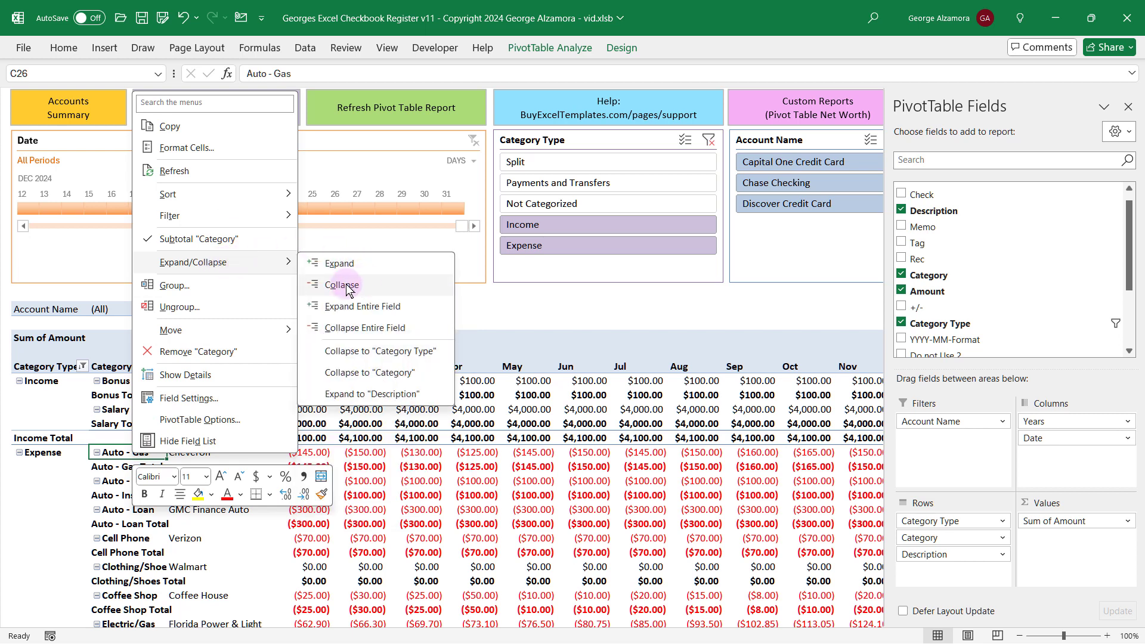
click(365, 329)
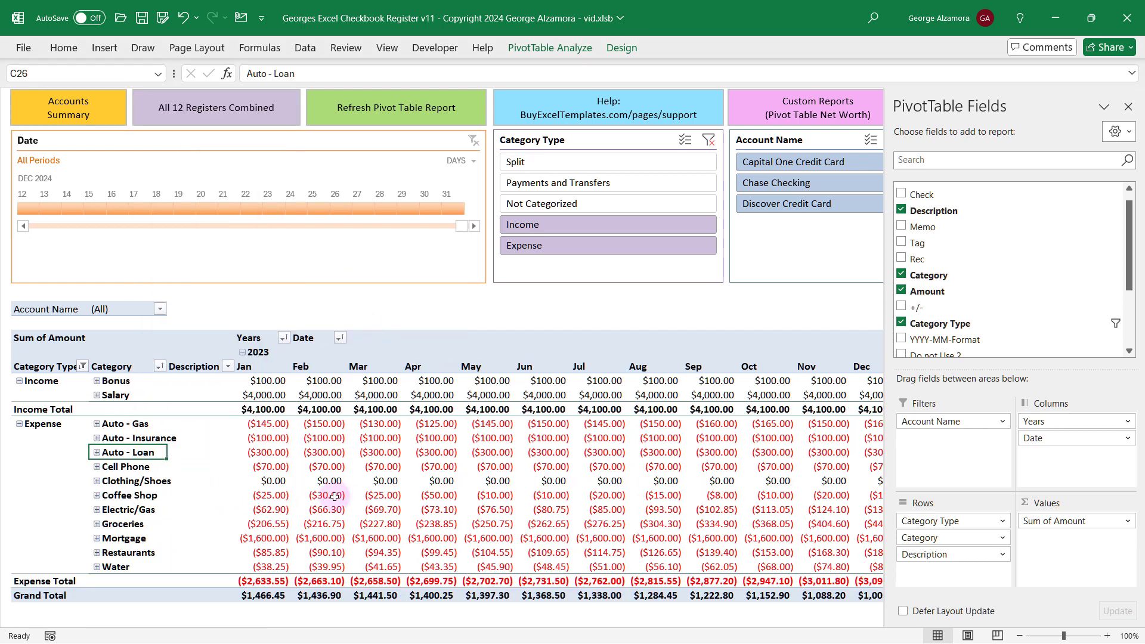
Expand only the Groceries category in the pivot table to list its descriptions.
scroll(334, 489, down, 1)
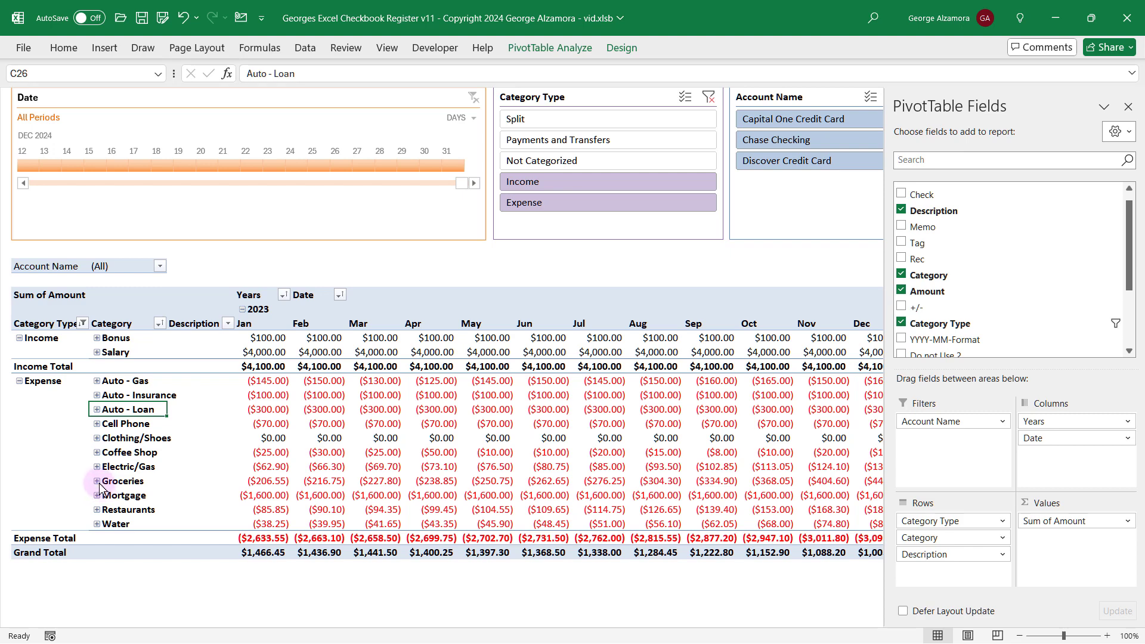
click(97, 482)
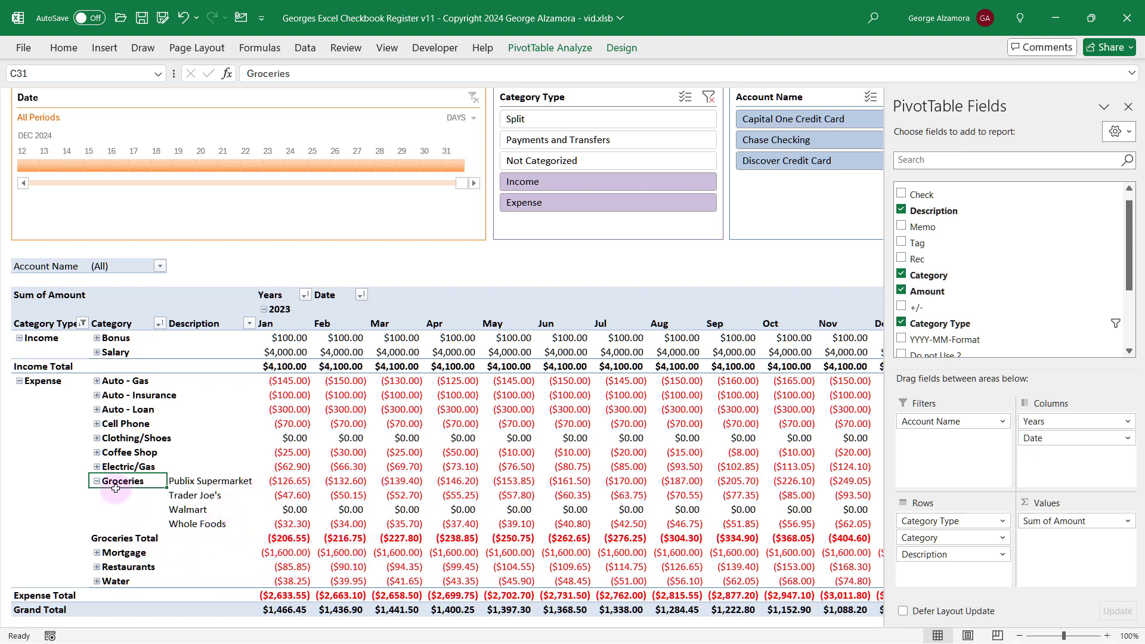
click(139, 538)
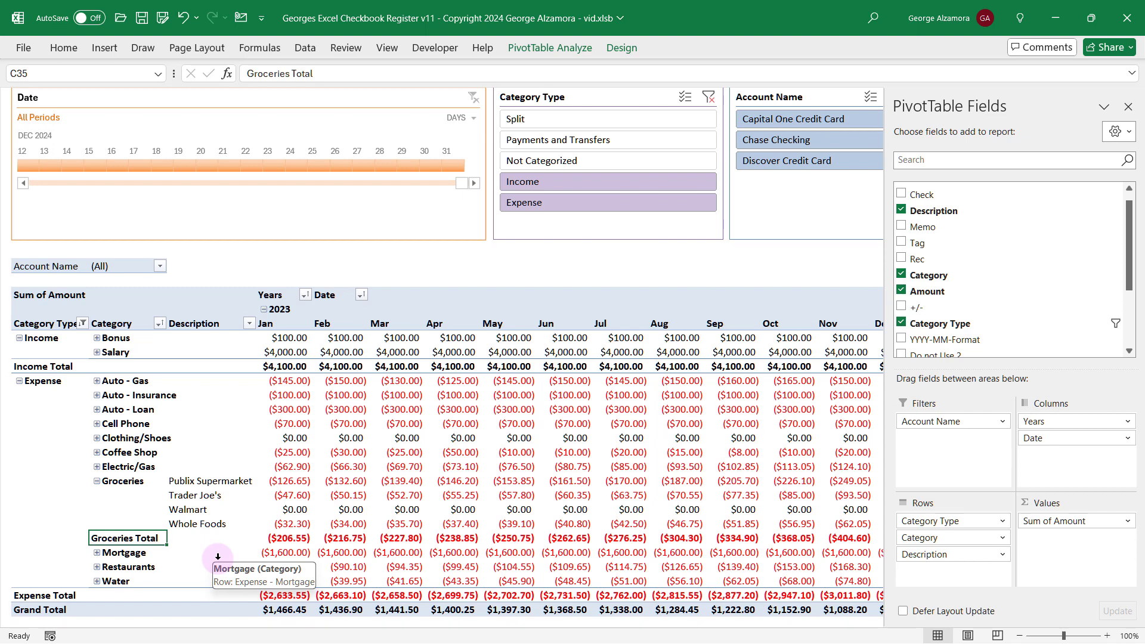
click(341, 409)
scroll(176, 209, up, 1)
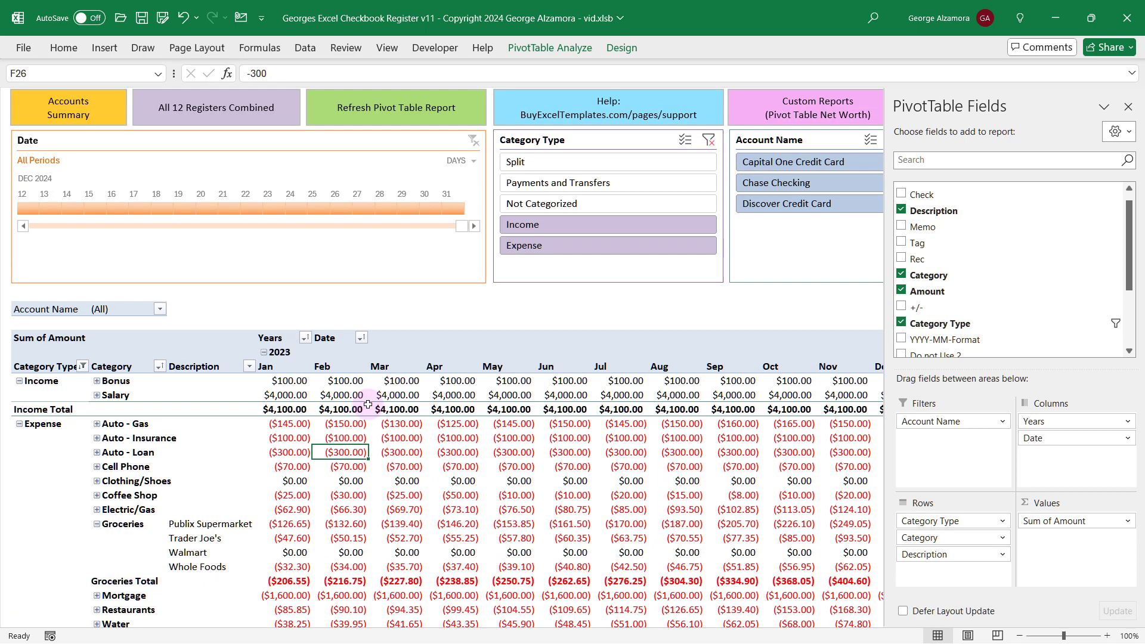
Return to the Accounts Summary and open the Net Worth chart.
click(78, 121)
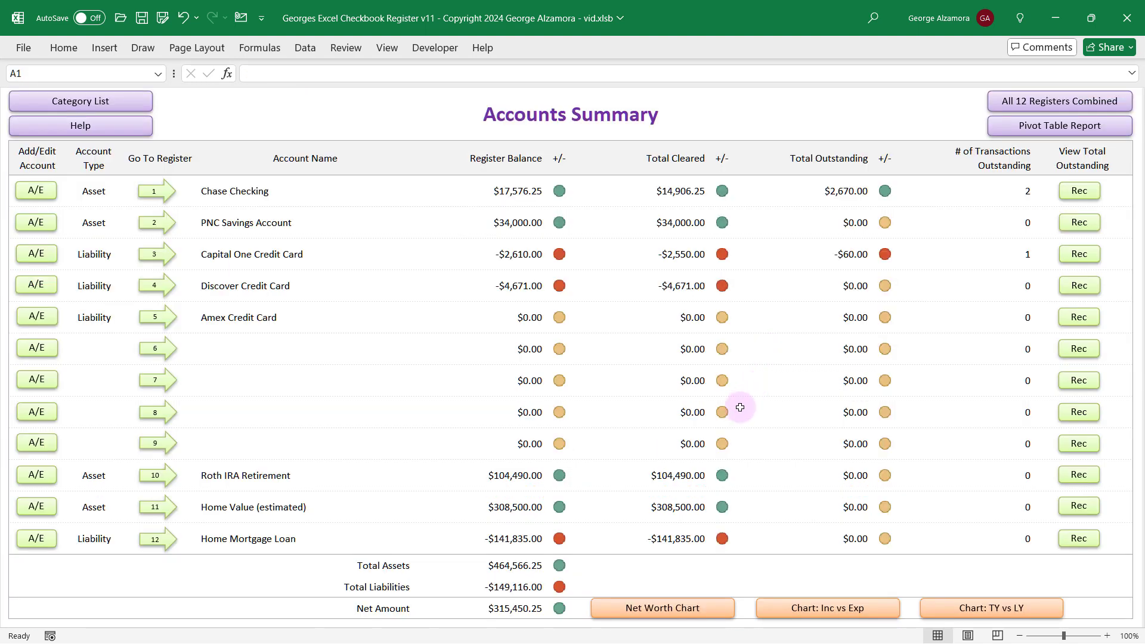
click(679, 614)
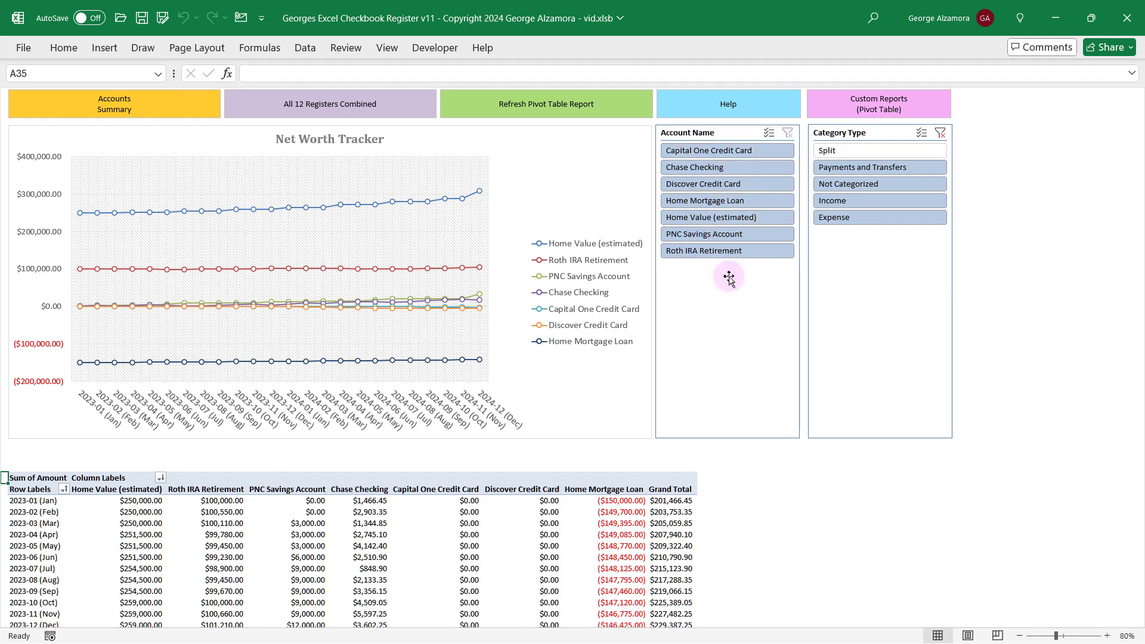
Filter the net worth chart to Home Mortgage Loan and Home Value (estimated), Chase Checking, and Roth IRA Retirement in turn, and clear the account filter.
click(757, 201)
ctrl+click(754, 212)
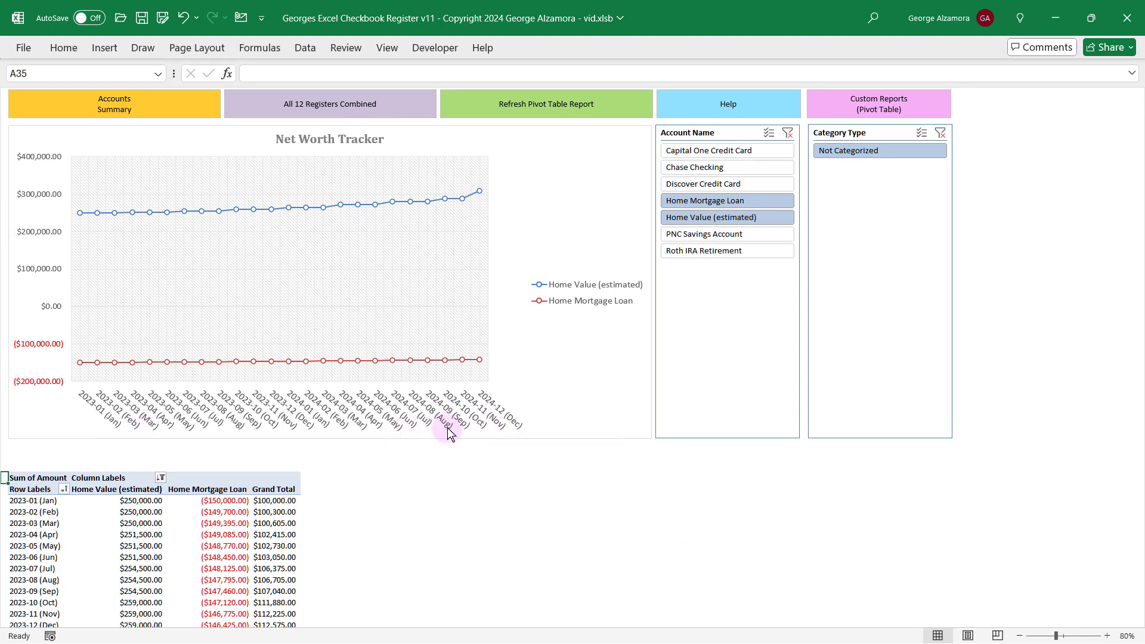
click(731, 167)
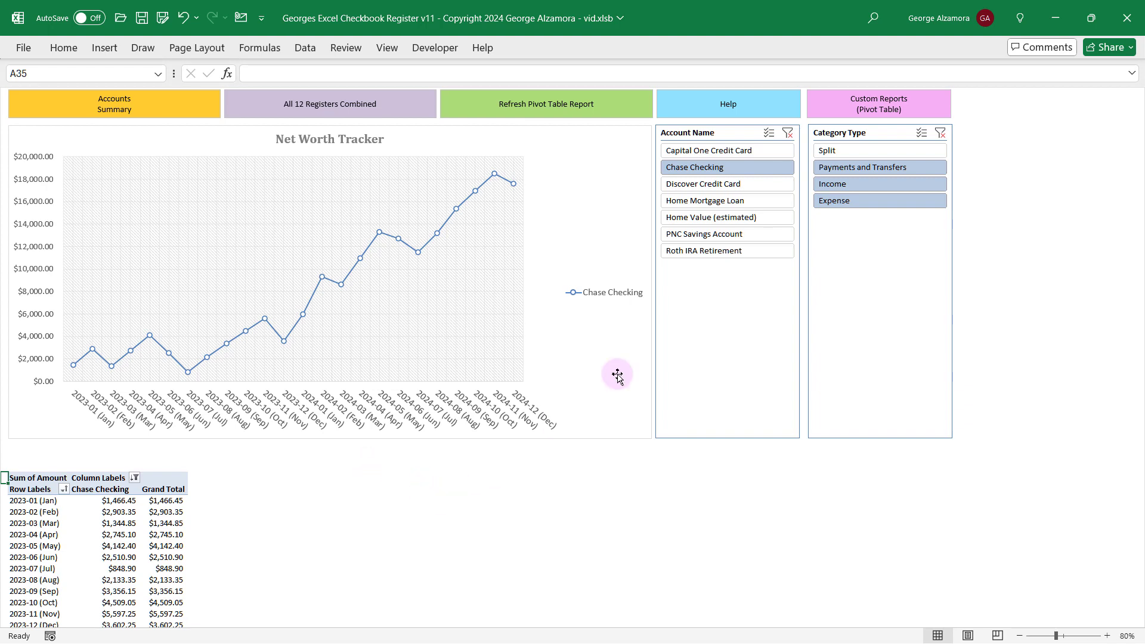
click(715, 255)
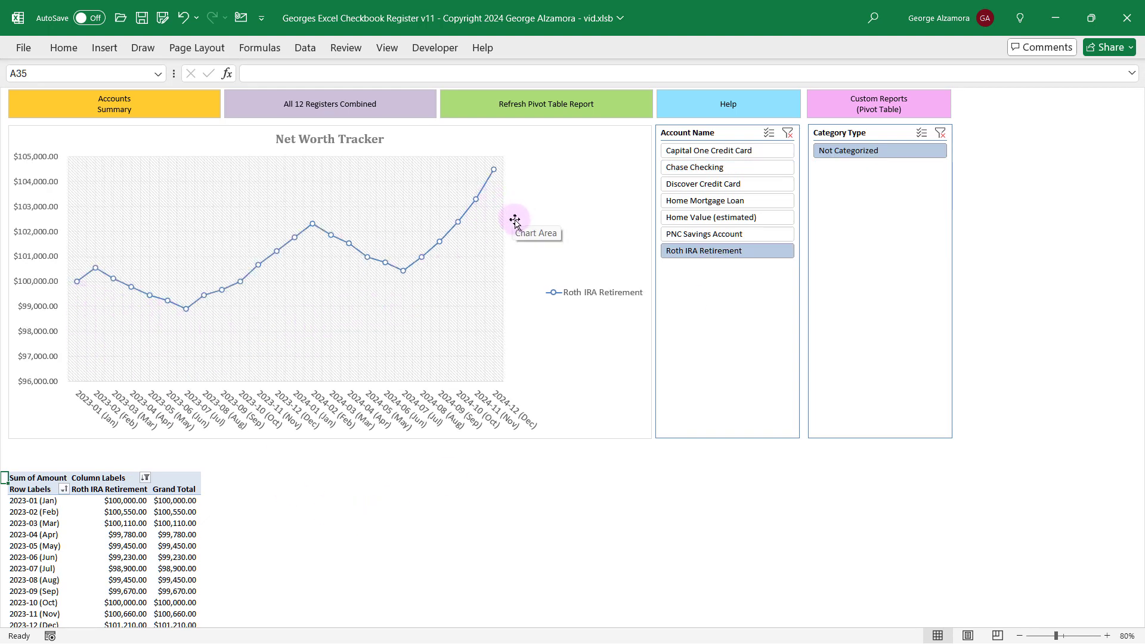
click(787, 135)
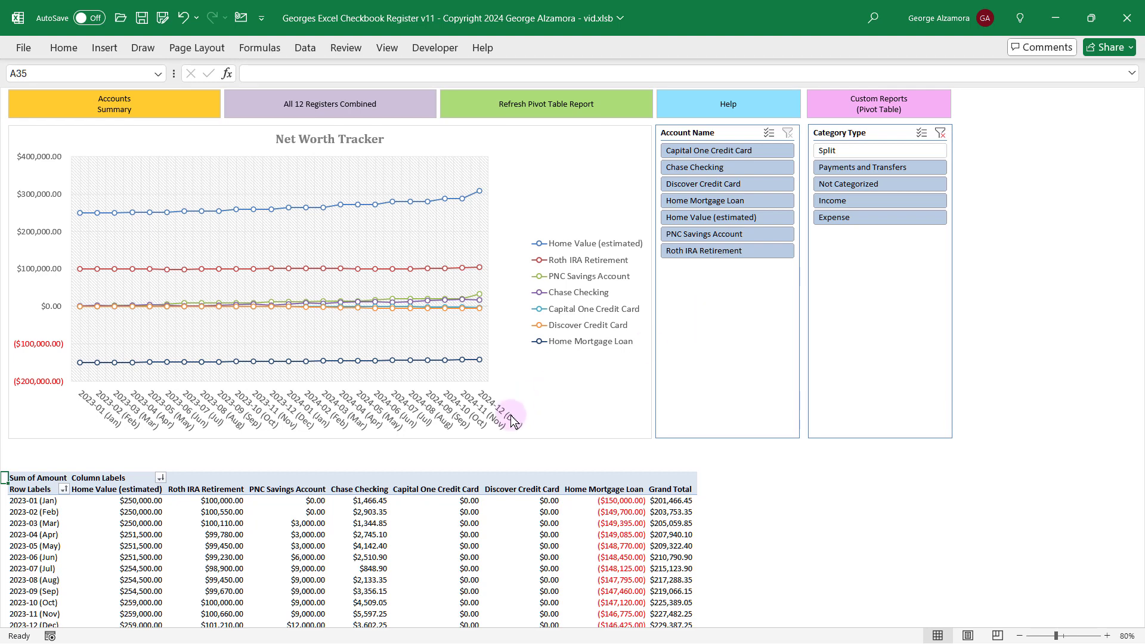
Move the Account Name field from Columns to Filters to chart the combined net worth, and return it to Columns.
click(439, 481)
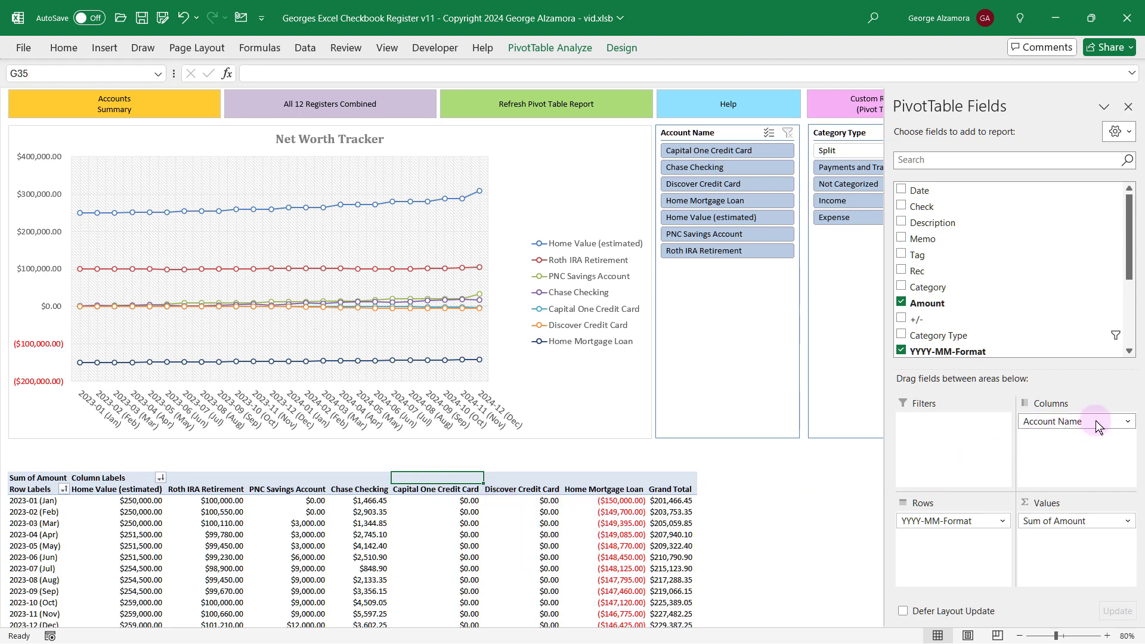
drag(1094, 424, 944, 424)
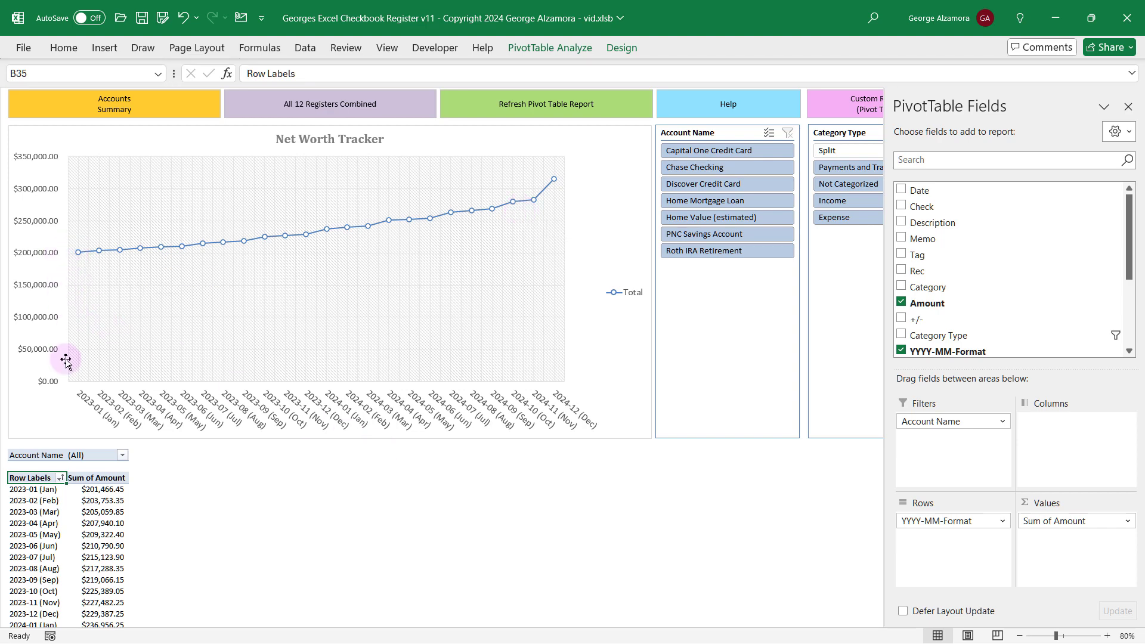
mouse_move(79, 256)
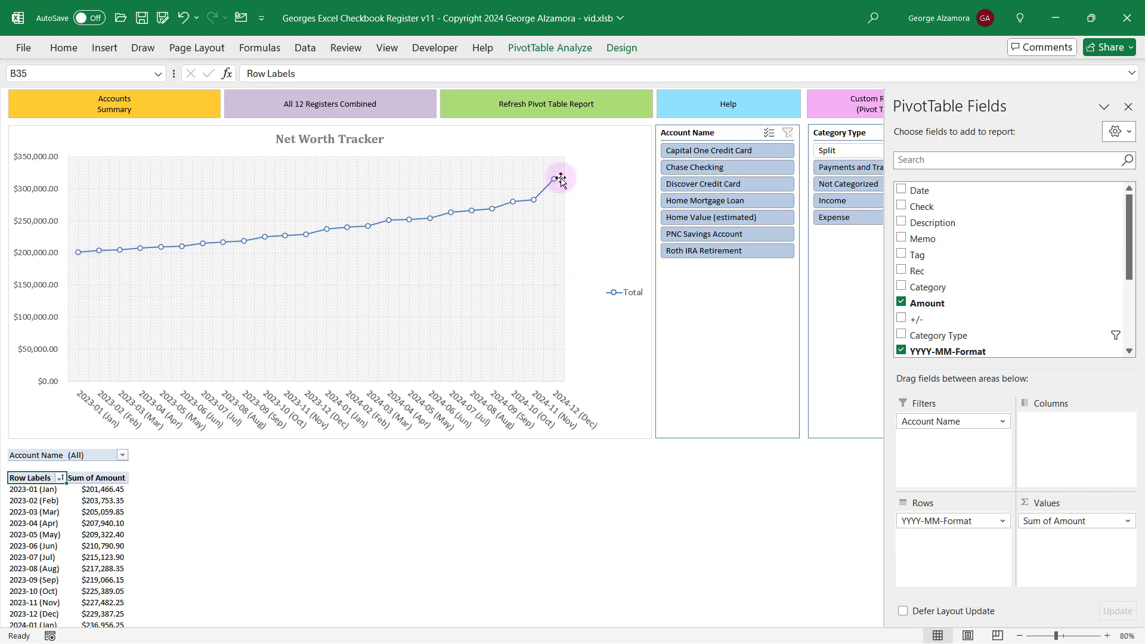
mouse_move(557, 179)
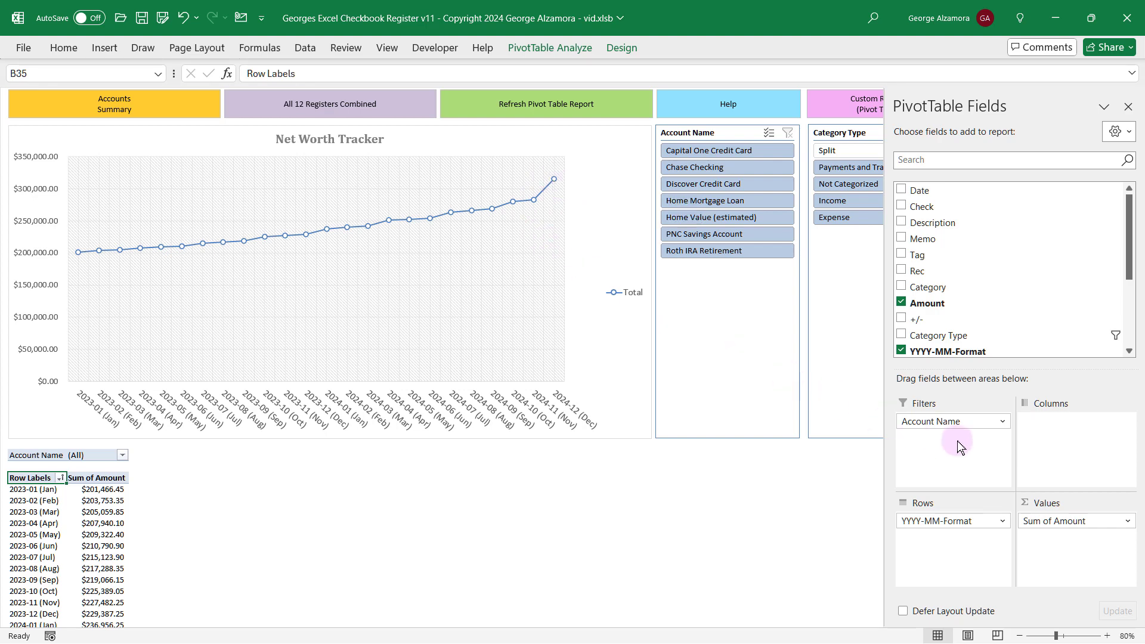
drag(950, 428, 1078, 427)
click(454, 432)
click(439, 463)
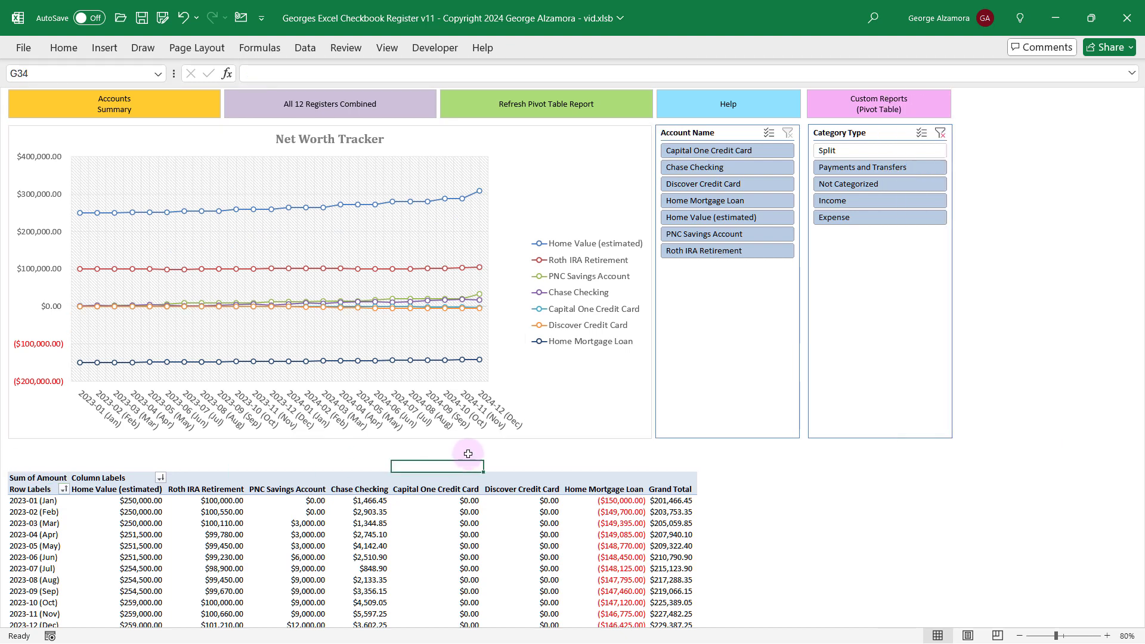
Change the Net Worth Tracker chart type to Stacked Column.
click(539, 441)
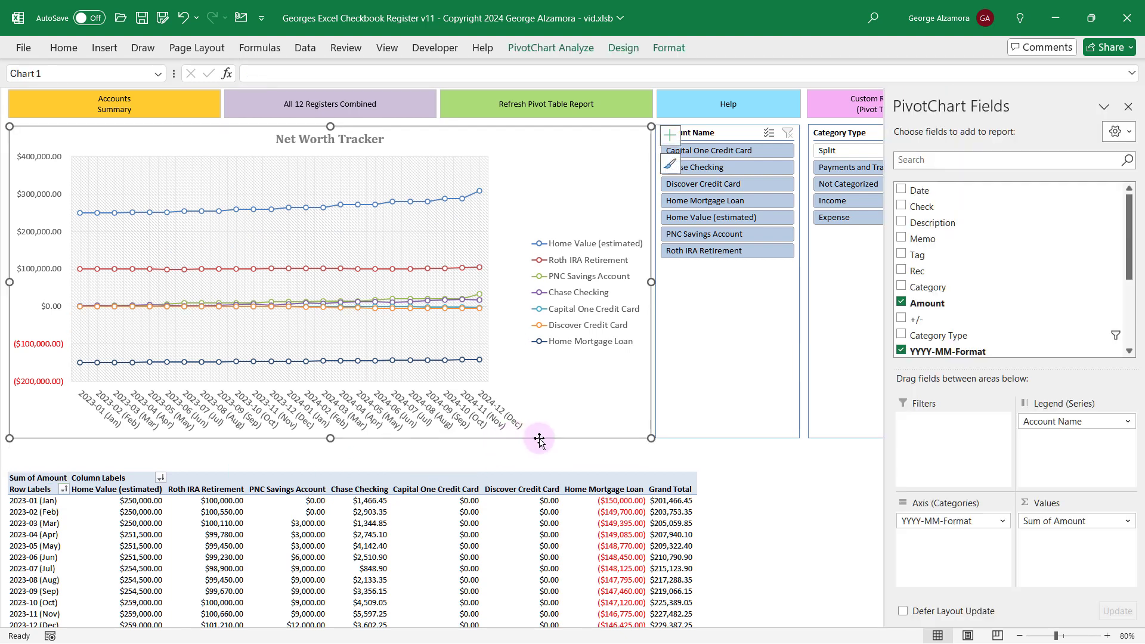
double_click(535, 49)
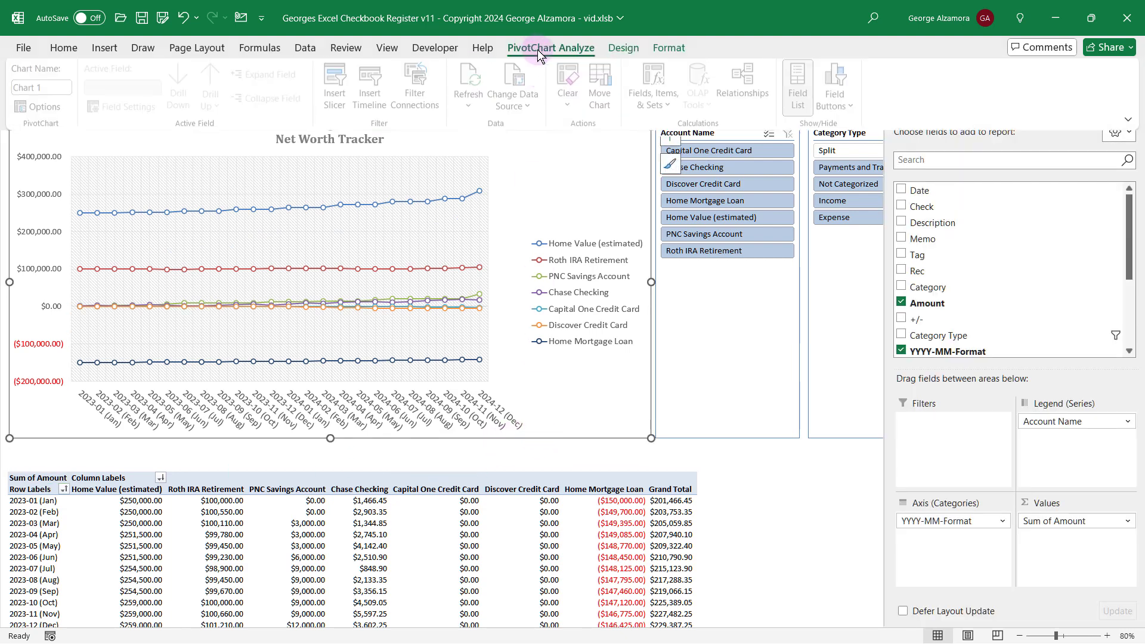
click(631, 51)
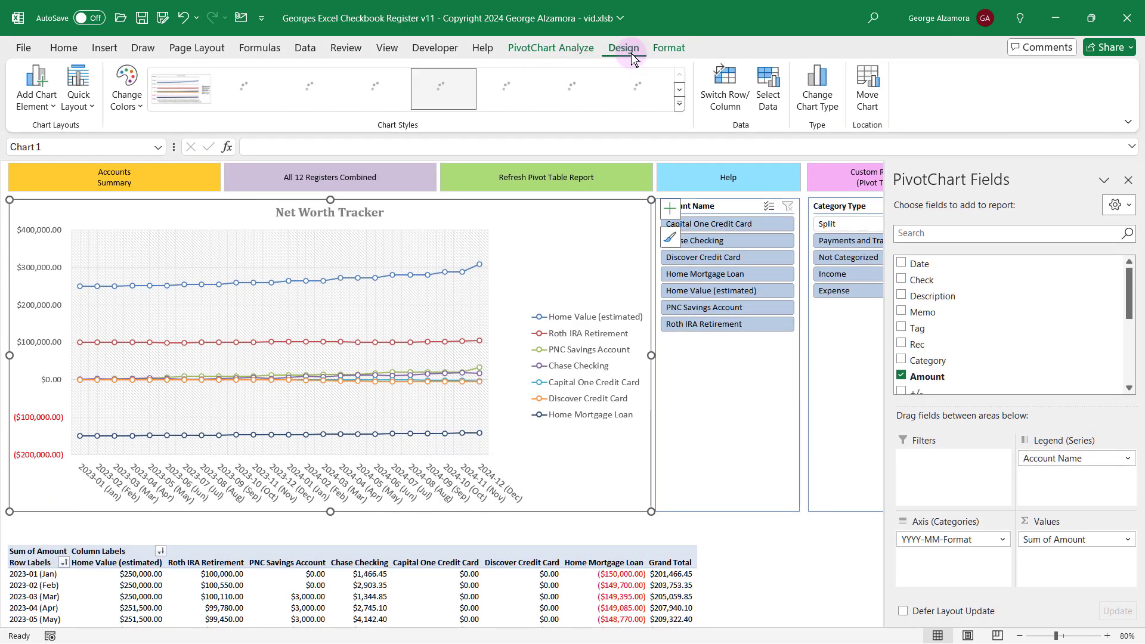
click(815, 95)
key(Up)
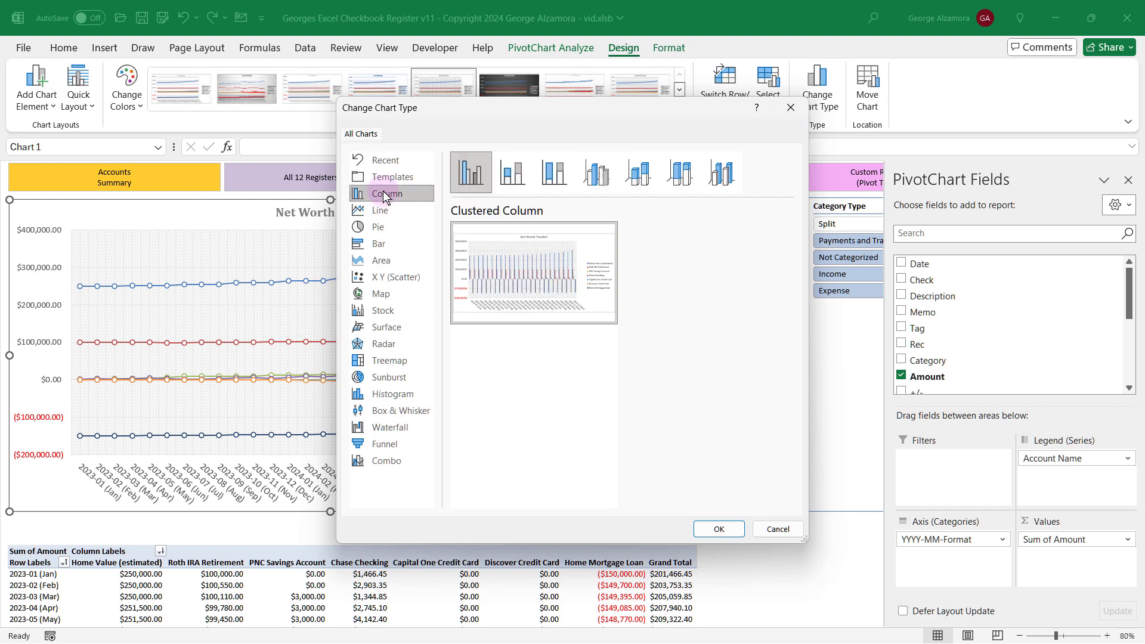
click(510, 177)
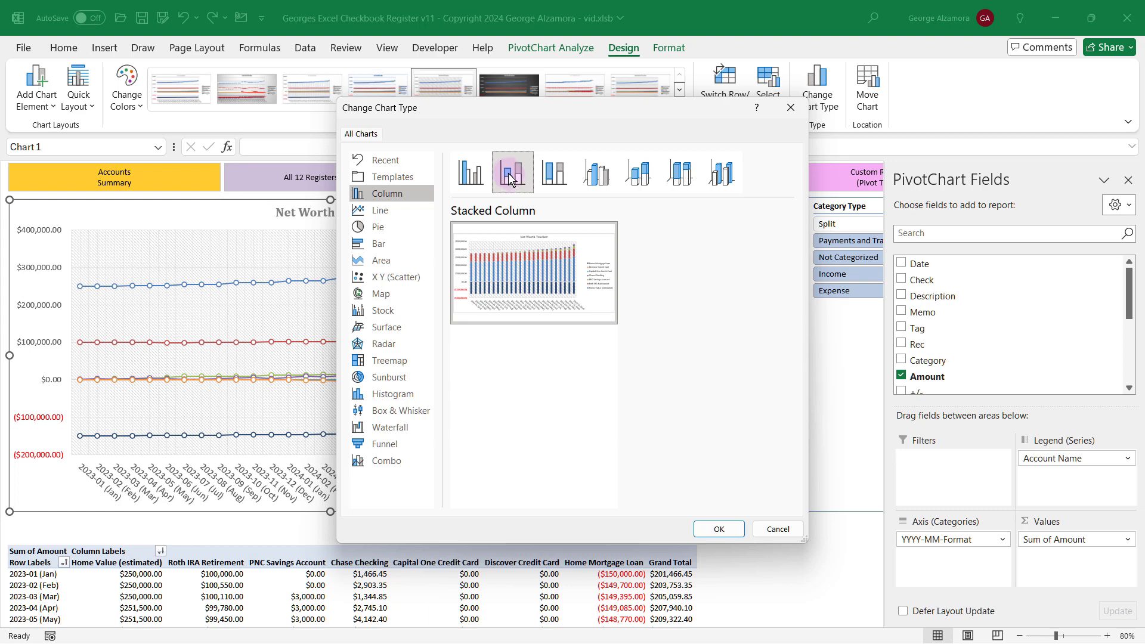
click(719, 530)
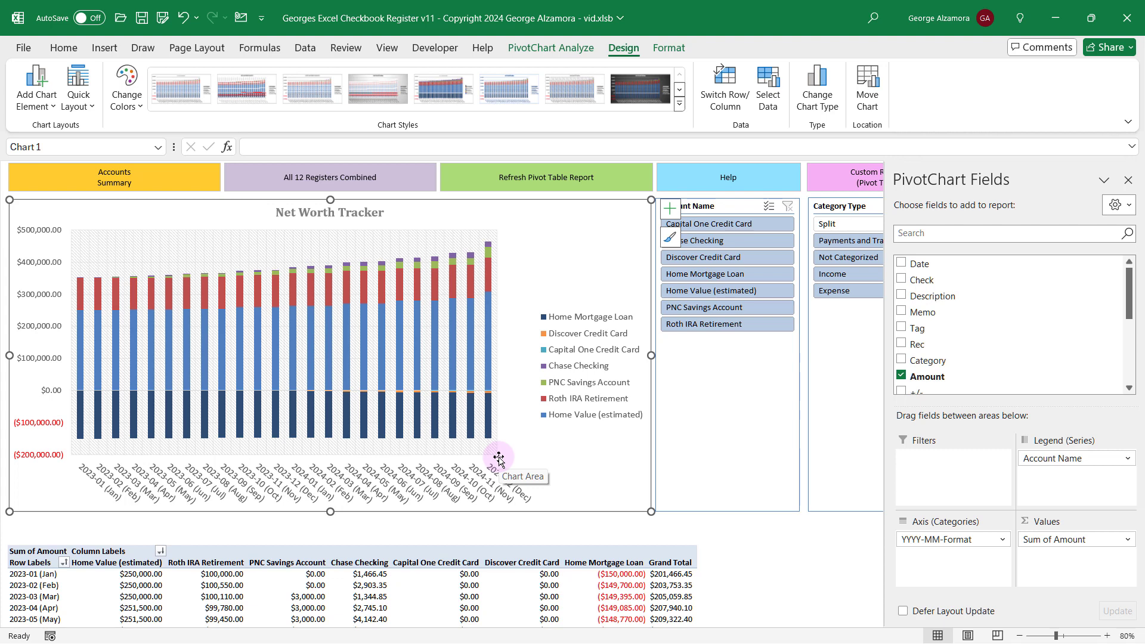
click(523, 552)
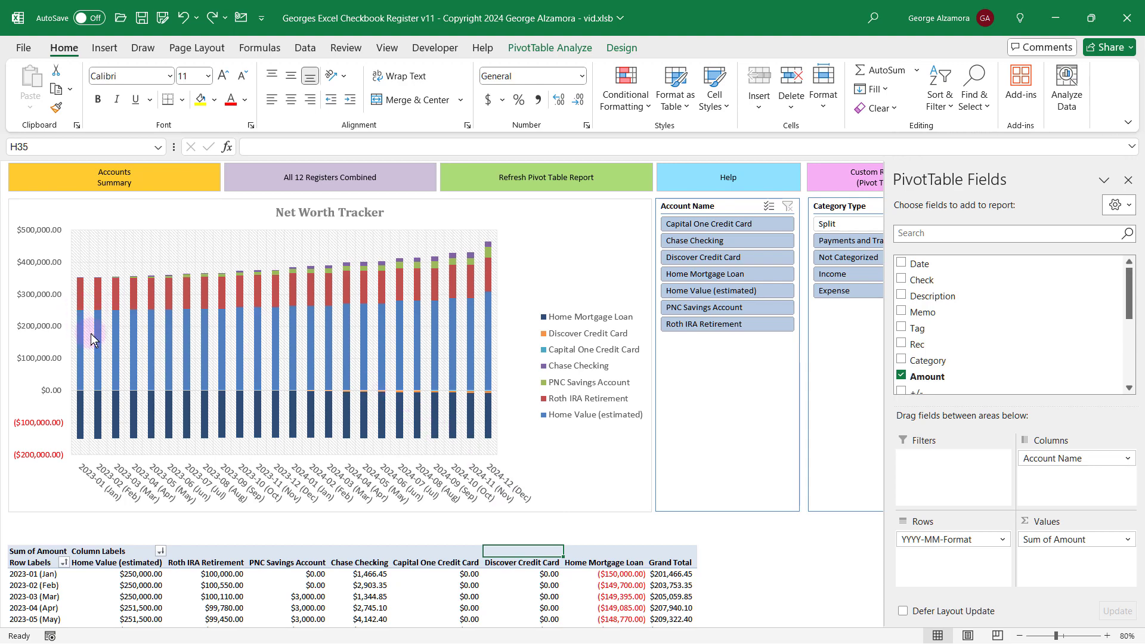
Open the Income vs Expenses dashboard from the Accounts Summary and view its lower charts.
click(169, 192)
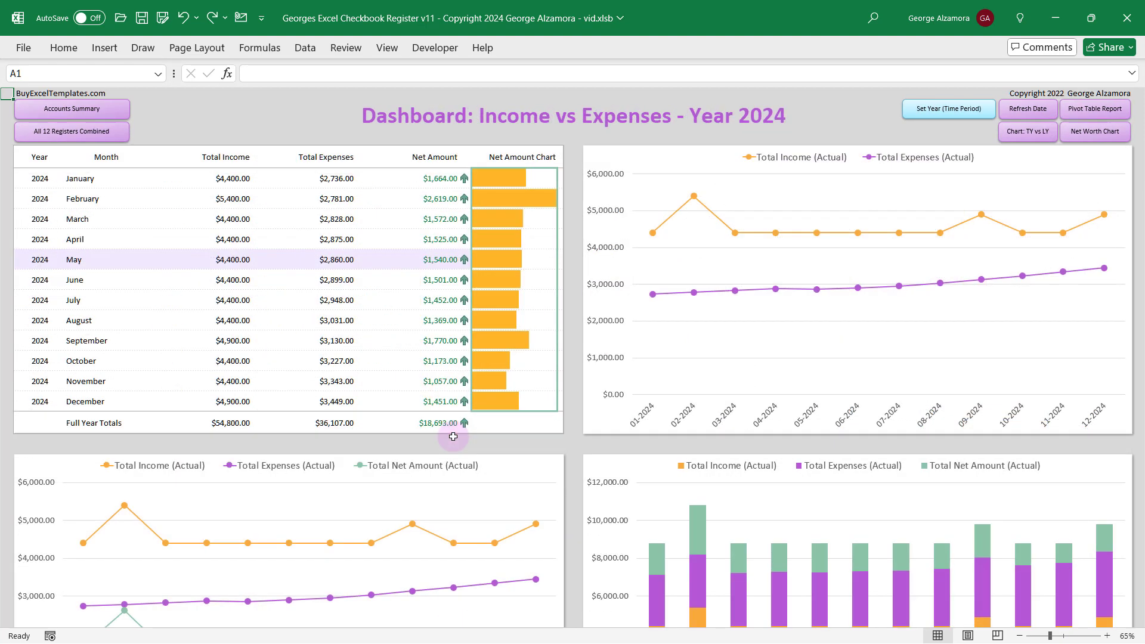
scroll(418, 498, down, 3)
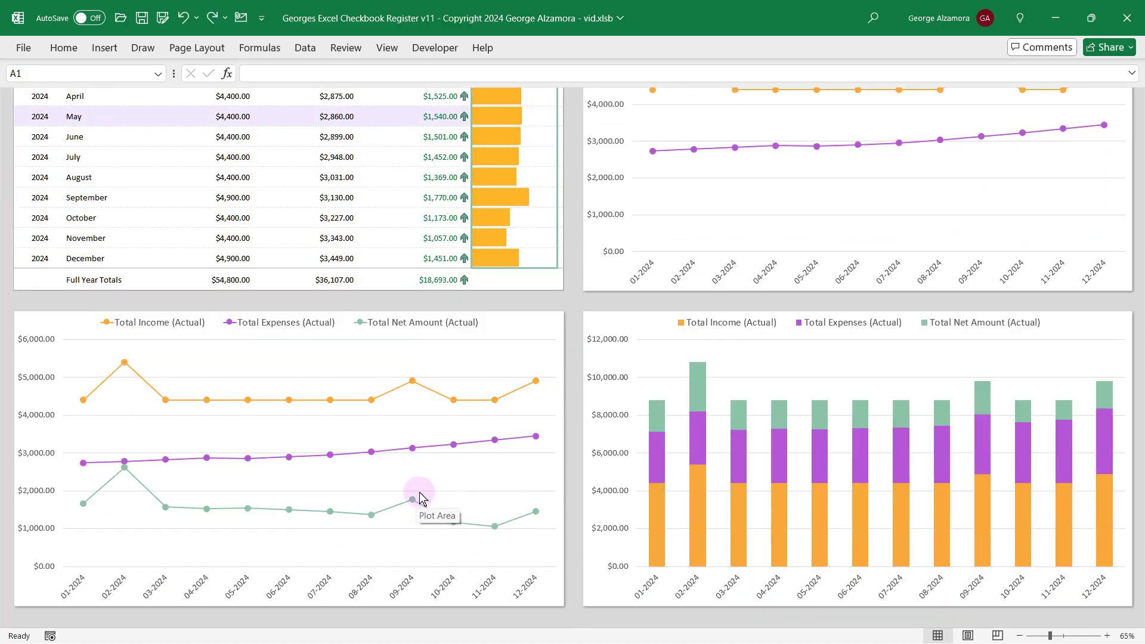